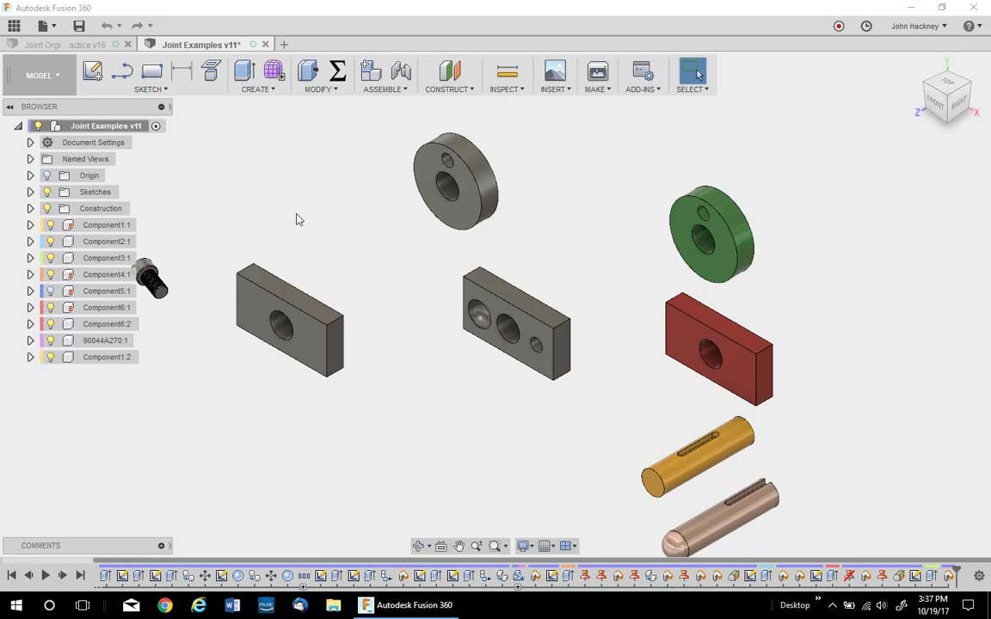
Try a rigid joint between the blocks' top faces, raising the red block 1.5 in, then cancel it.
{"action": "left_click", "coordinate": [381, 90]}
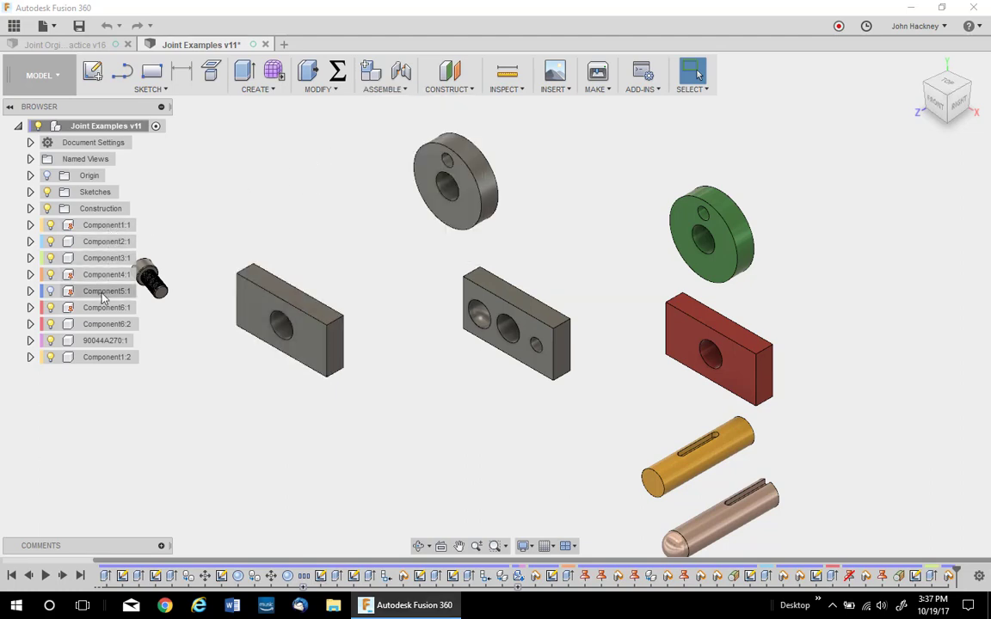
{"action": "left_click", "coordinate": [387, 90]}
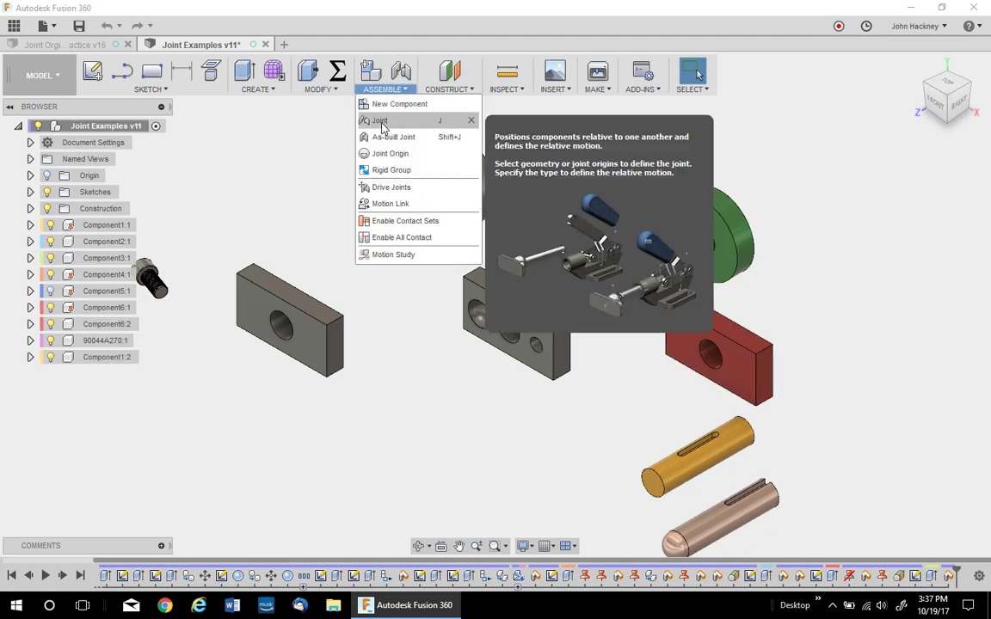
{"action": "left_click", "coordinate": [383, 124]}
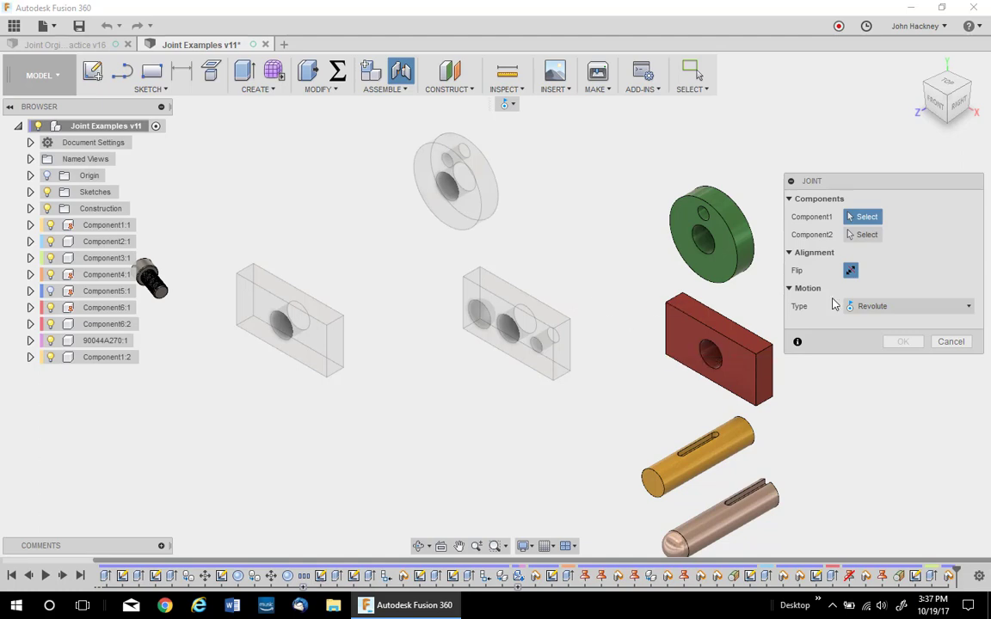
{"action": "left_click", "coordinate": [894, 307]}
{"action": "left_click", "coordinate": [877, 324]}
{"action": "scroll", "coordinate": [727, 322], "scroll_direction": "up", "scroll_amount": 5}
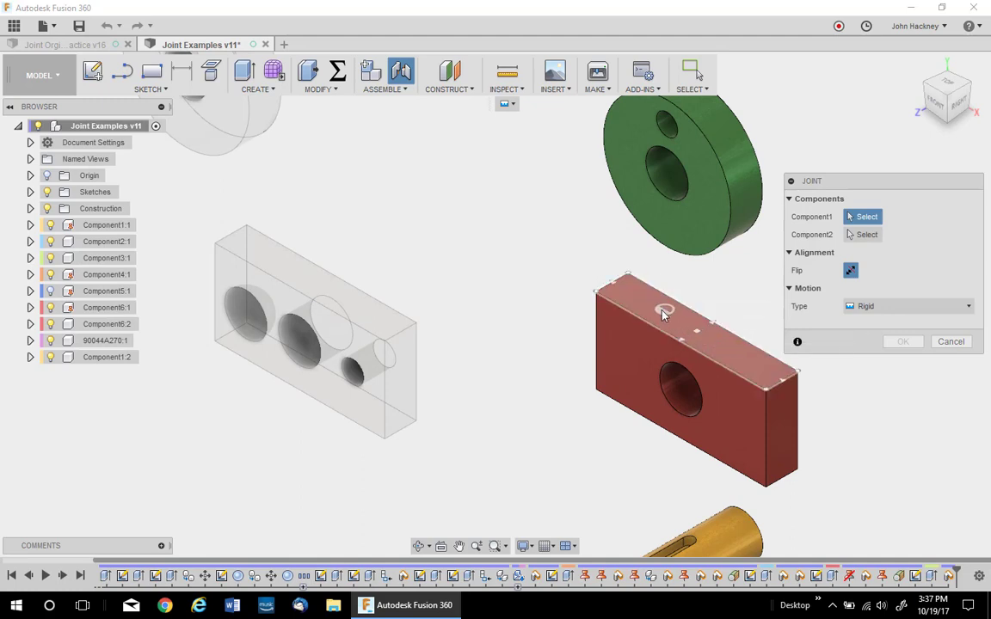
{"action": "left_click", "coordinate": [698, 335]}
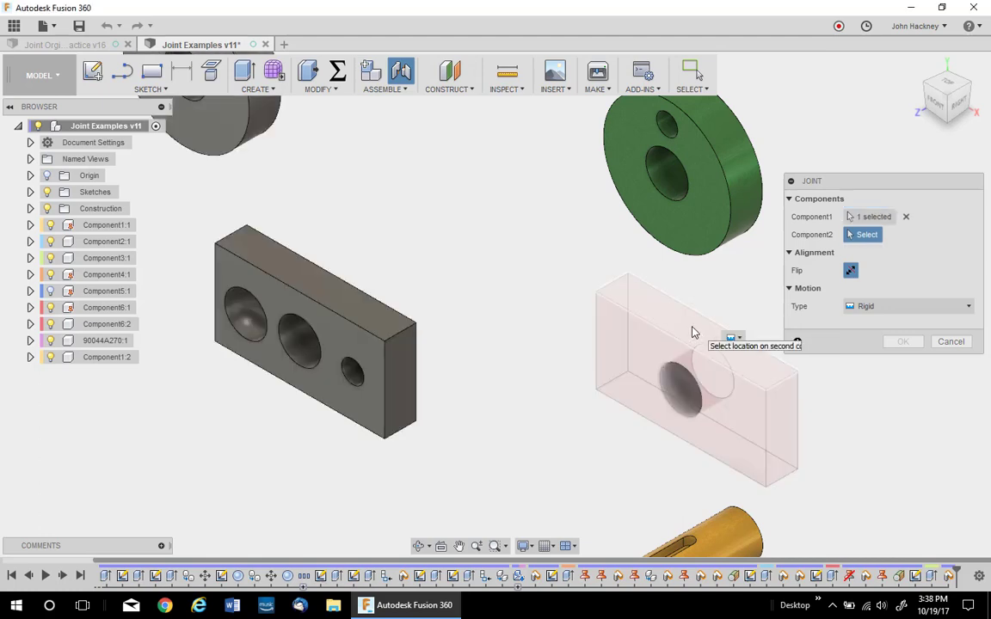
{"action": "left_click", "coordinate": [320, 284]}
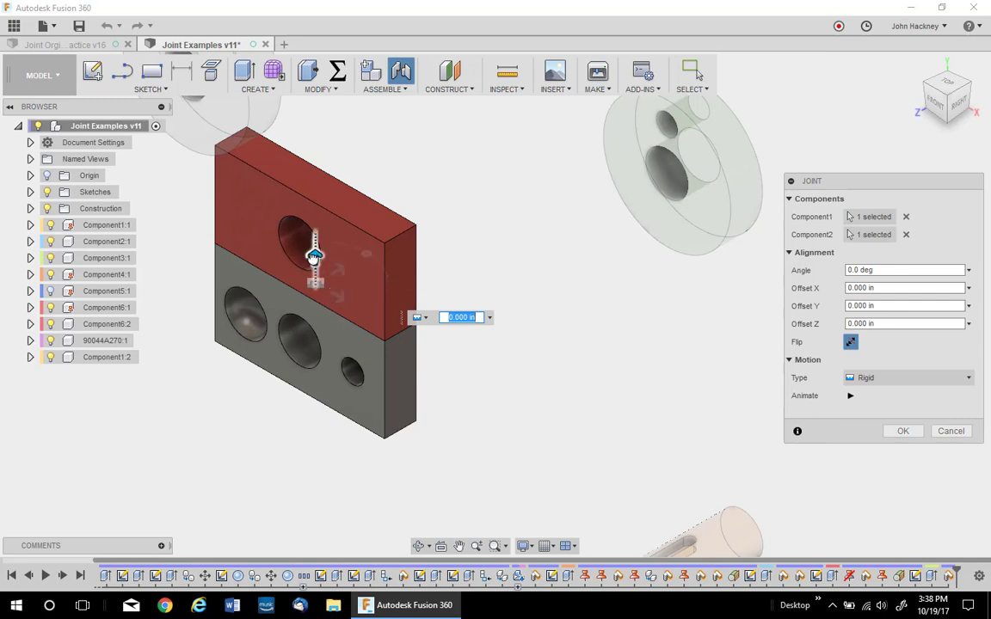
{"action": "left_click_drag", "start_coordinate": [315, 257], "coordinate": [314, 220]}
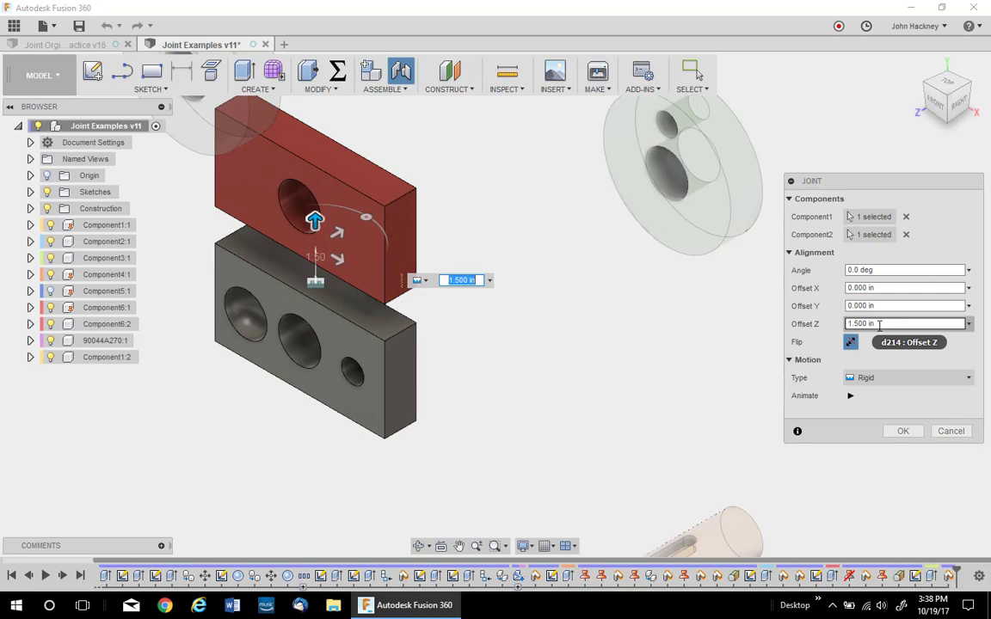
{"action": "left_click", "coordinate": [951, 431]}
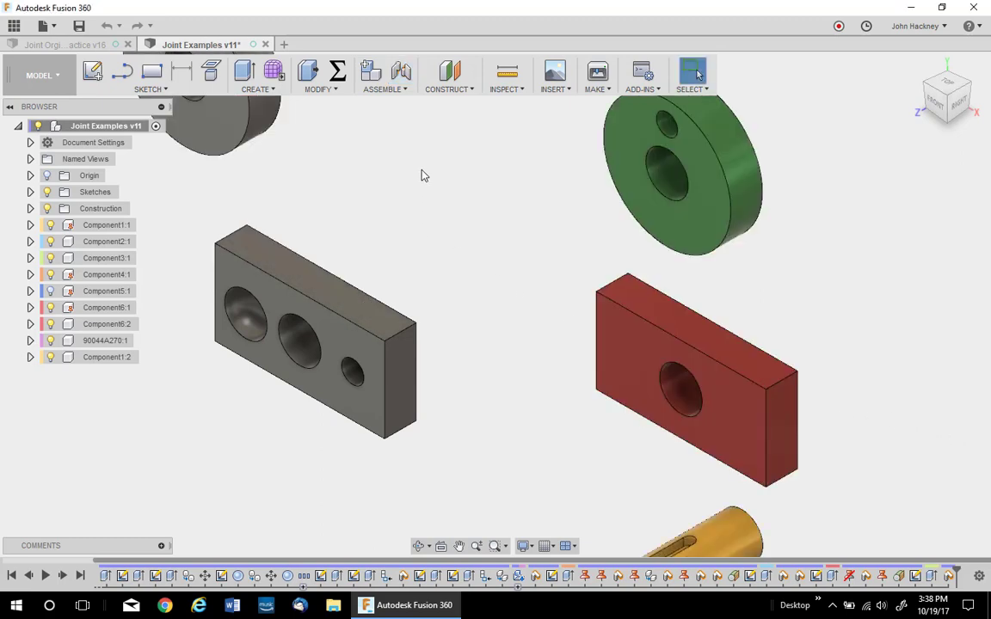
Rigidly join the blocks' end faces, flipped, offset 2 in X and -0.1 in Z, then undo it.
{"action": "left_click", "coordinate": [382, 89]}
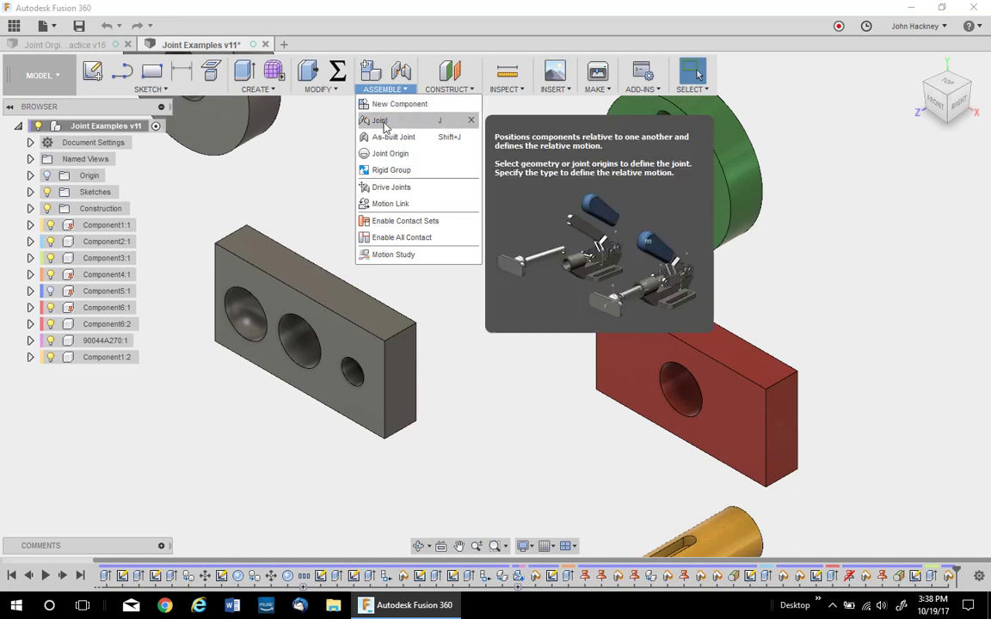
{"action": "left_click", "coordinate": [378, 120]}
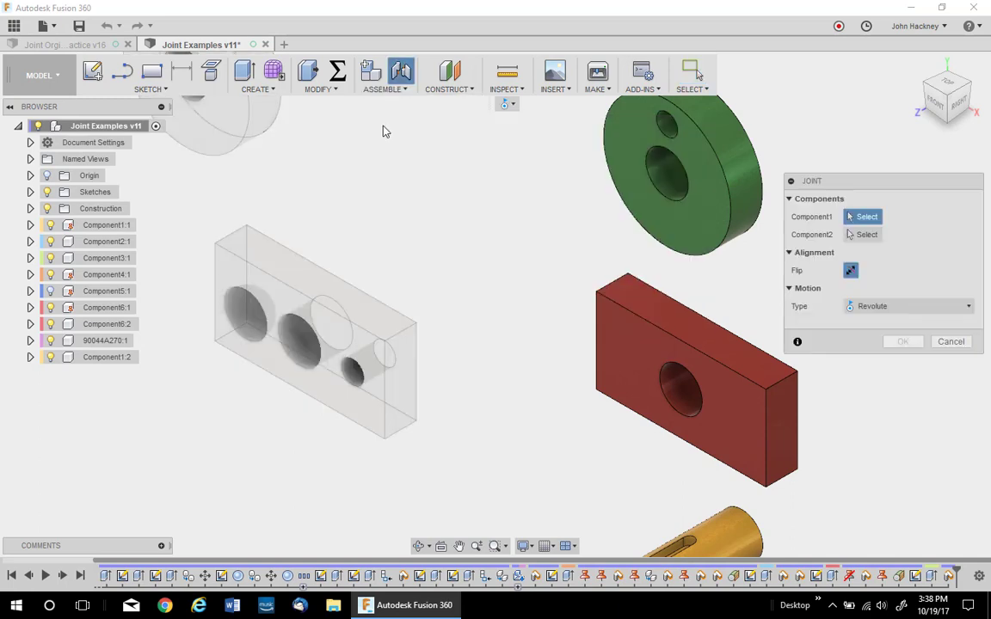
{"action": "left_click", "coordinate": [782, 433]}
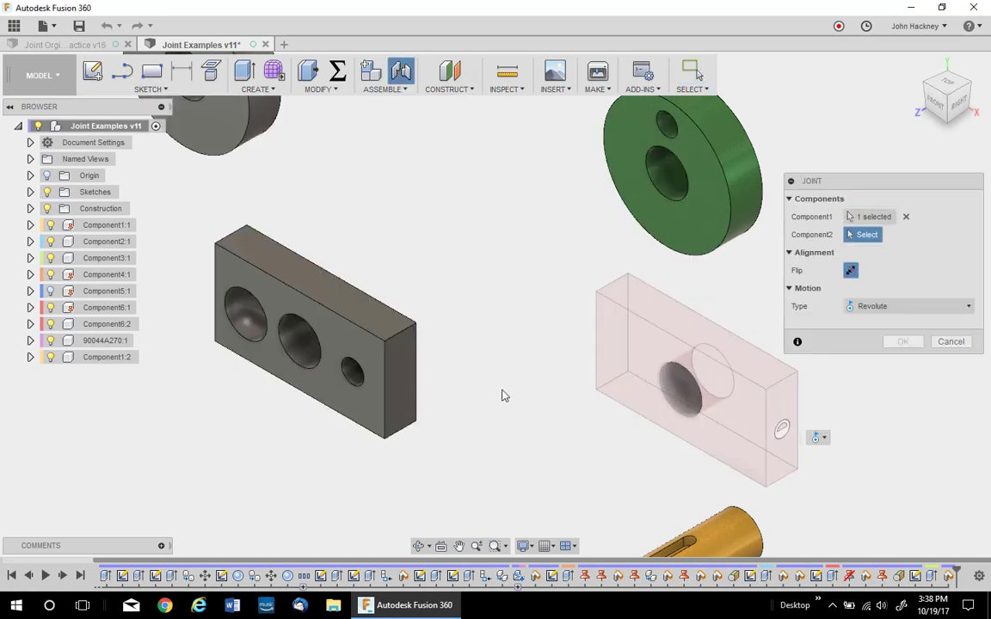
{"action": "left_click", "coordinate": [416, 387]}
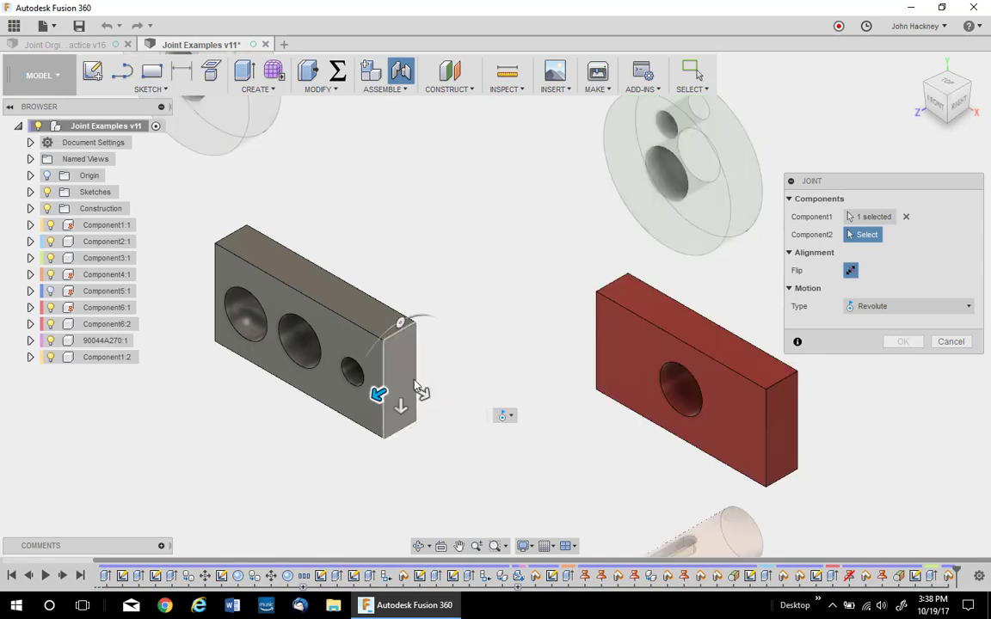
{"action": "left_click", "coordinate": [415, 384]}
{"action": "left_click", "coordinate": [933, 379]}
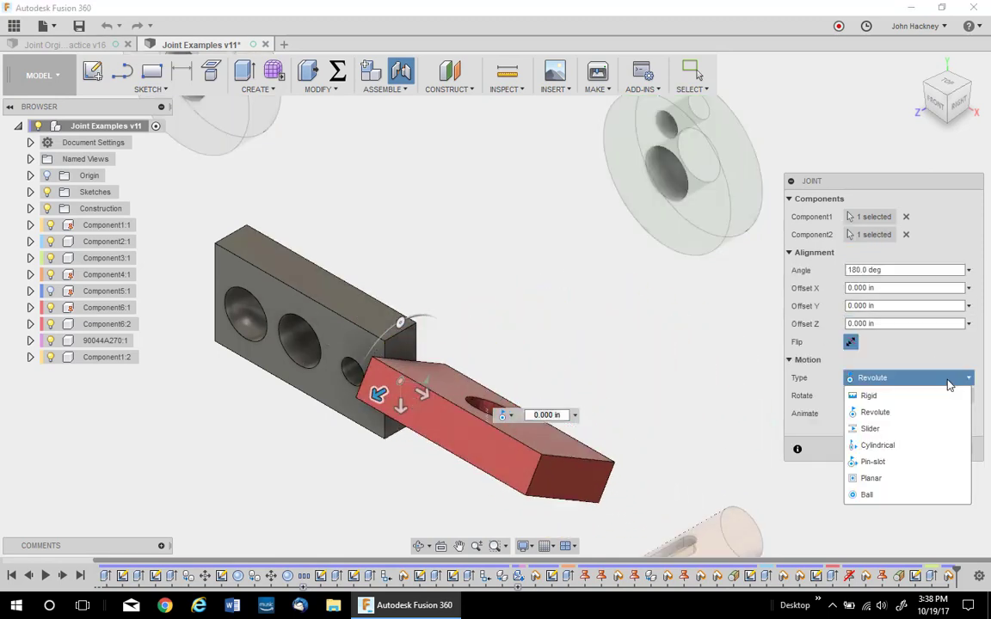
{"action": "left_click", "coordinate": [892, 400]}
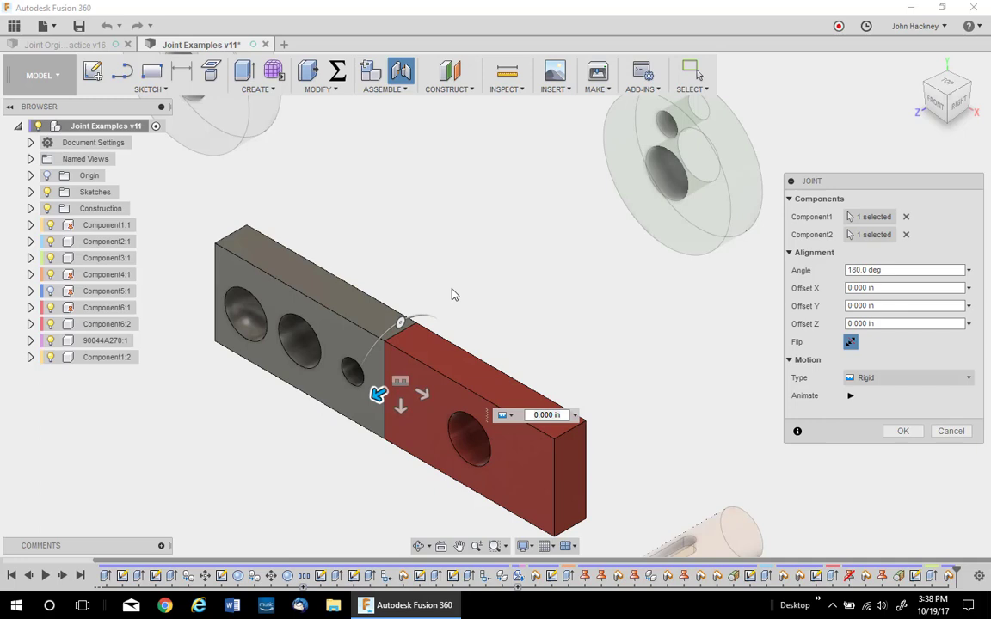
{"action": "left_click", "coordinate": [851, 343]}
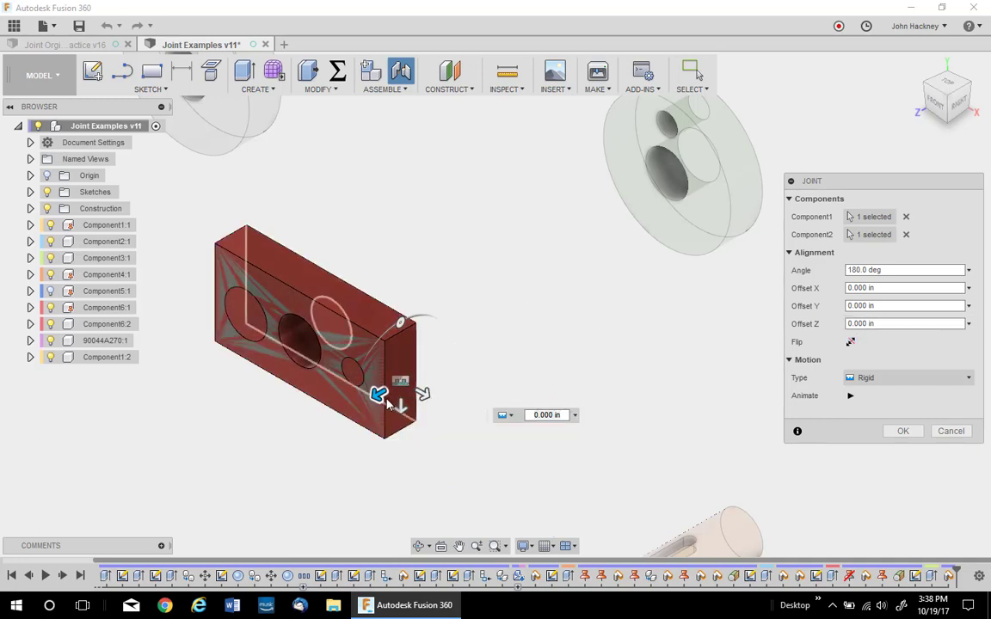
{"action": "left_click_drag", "start_coordinate": [379, 394], "coordinate": [331, 419]}
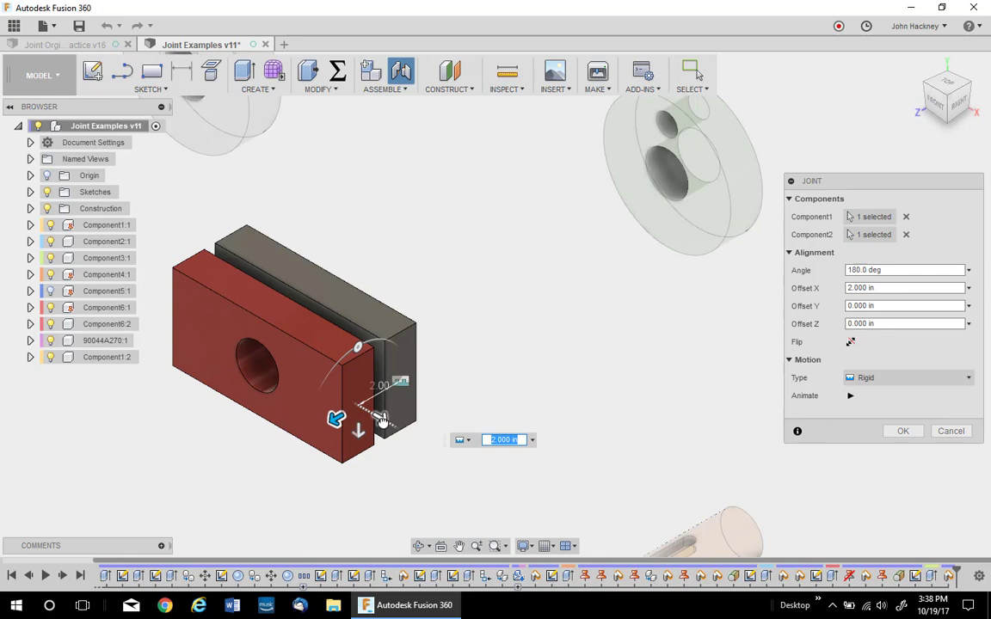
{"action": "left_click_drag", "start_coordinate": [344, 380], "coordinate": [380, 416]}
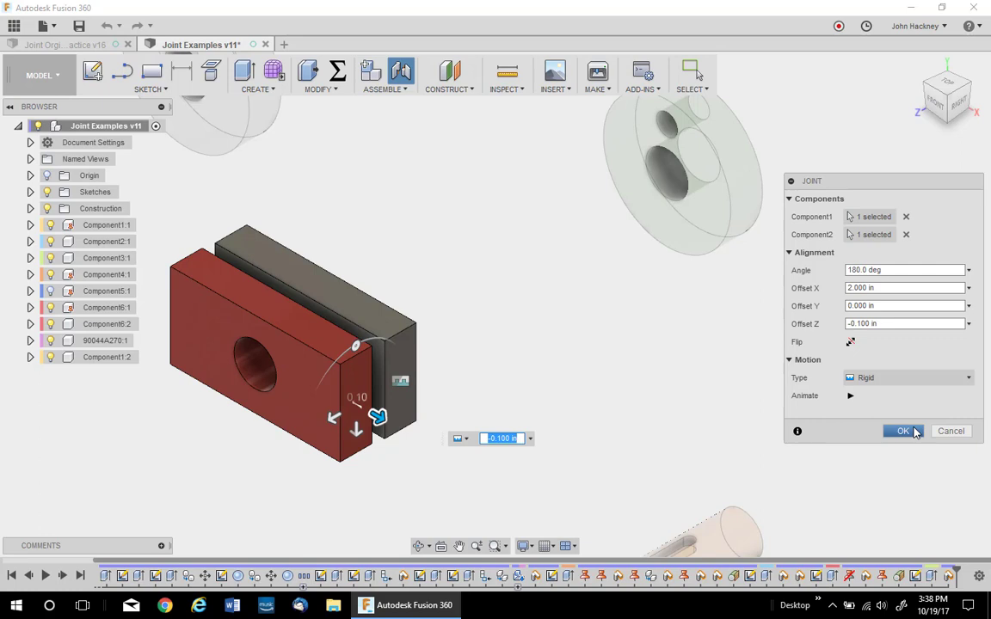
{"action": "left_click", "coordinate": [902, 431]}
{"action": "key", "text": "ctrl+z"}
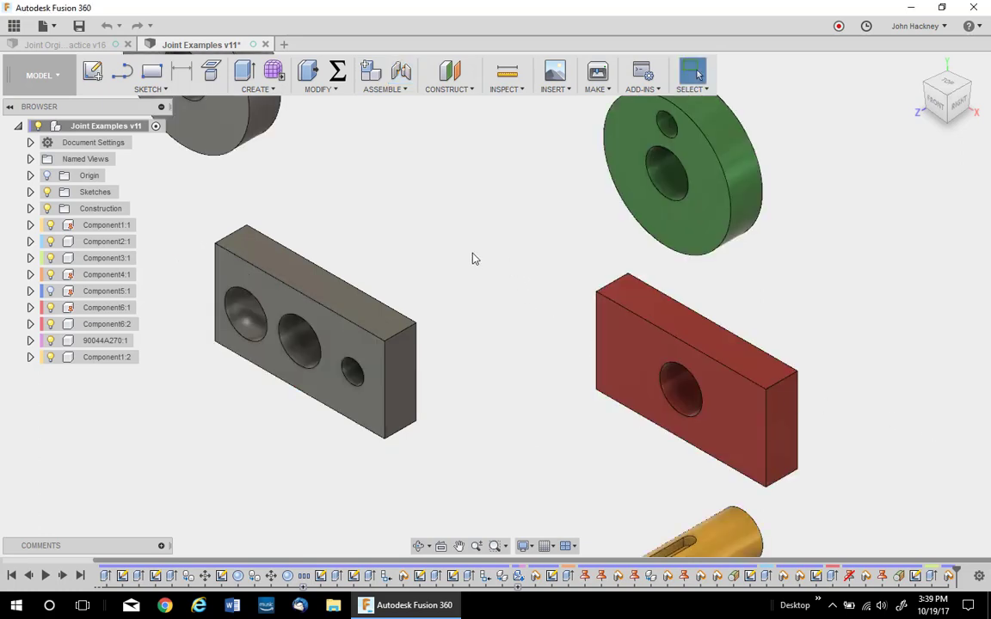
Rigidly join the red block's top-edge midpoint to the grey block's top edge, rotated 90 deg on top.
{"action": "left_click", "coordinate": [381, 89]}
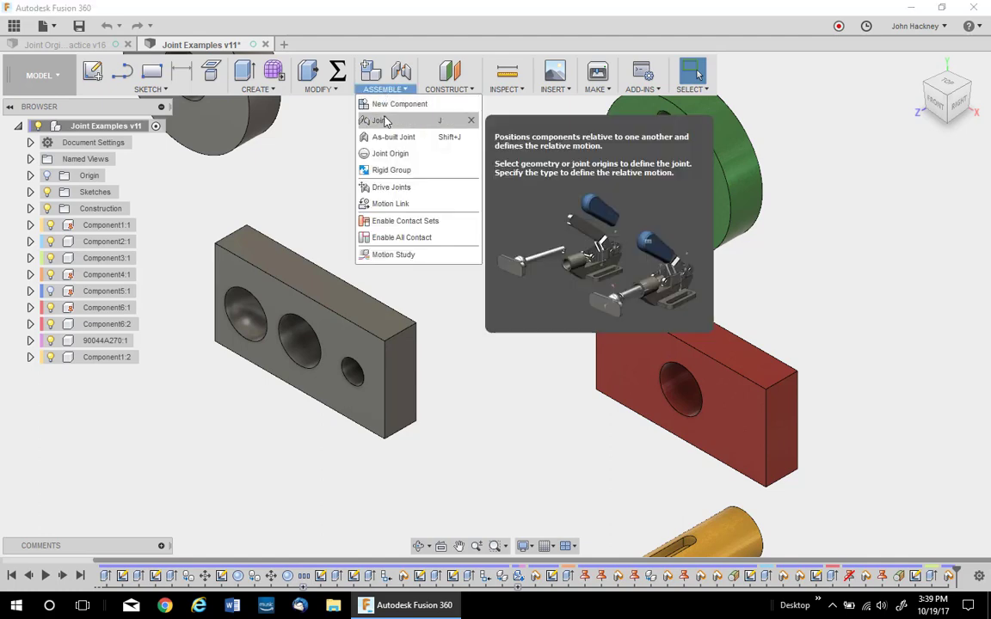
{"action": "left_click", "coordinate": [385, 122]}
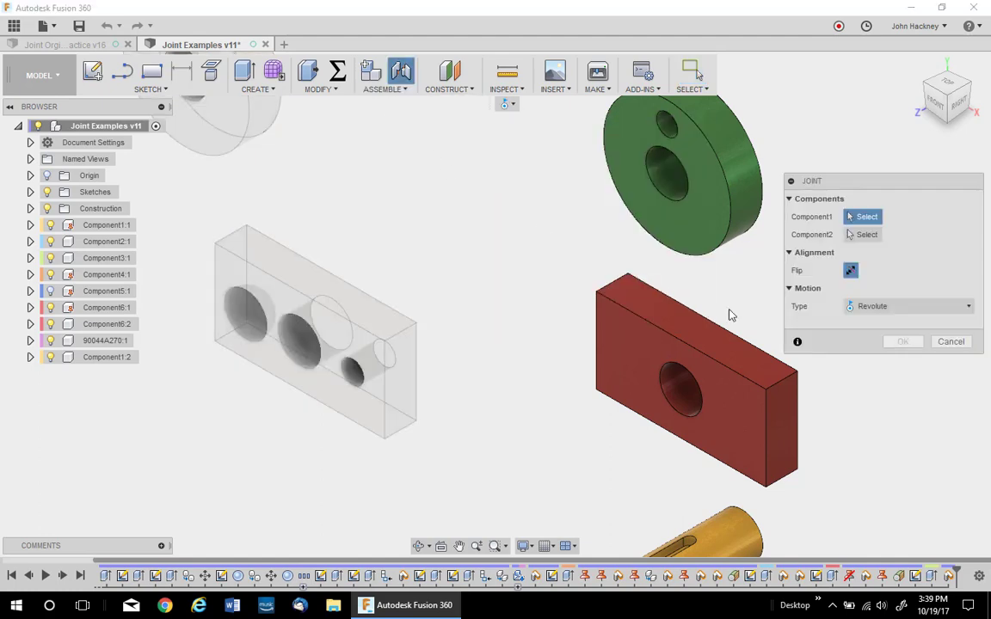
{"action": "left_click", "coordinate": [905, 308]}
{"action": "left_click", "coordinate": [884, 326]}
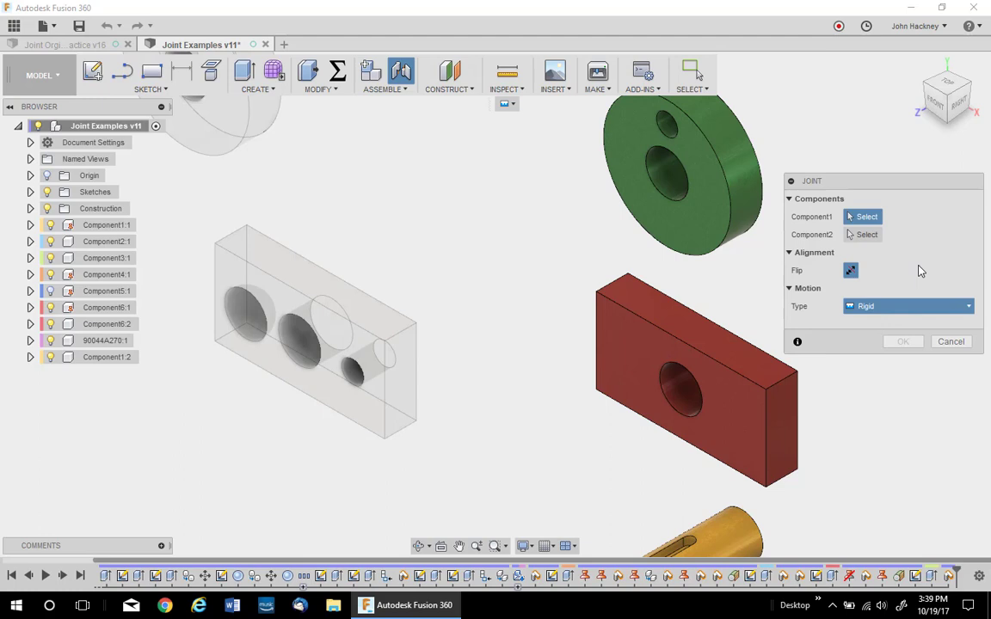
{"action": "left_click", "coordinate": [681, 345]}
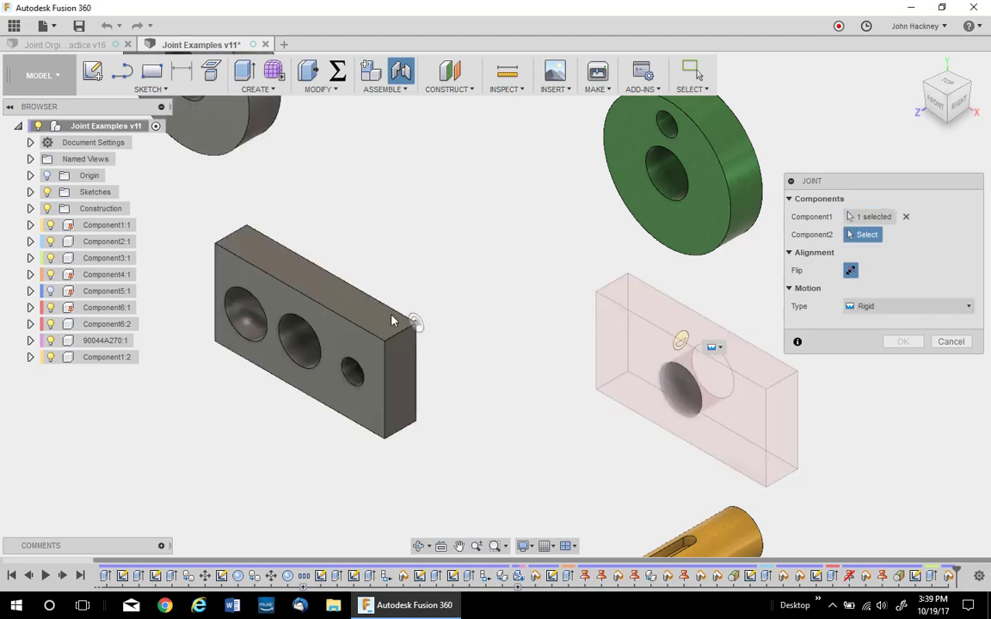
{"action": "left_click", "coordinate": [299, 288]}
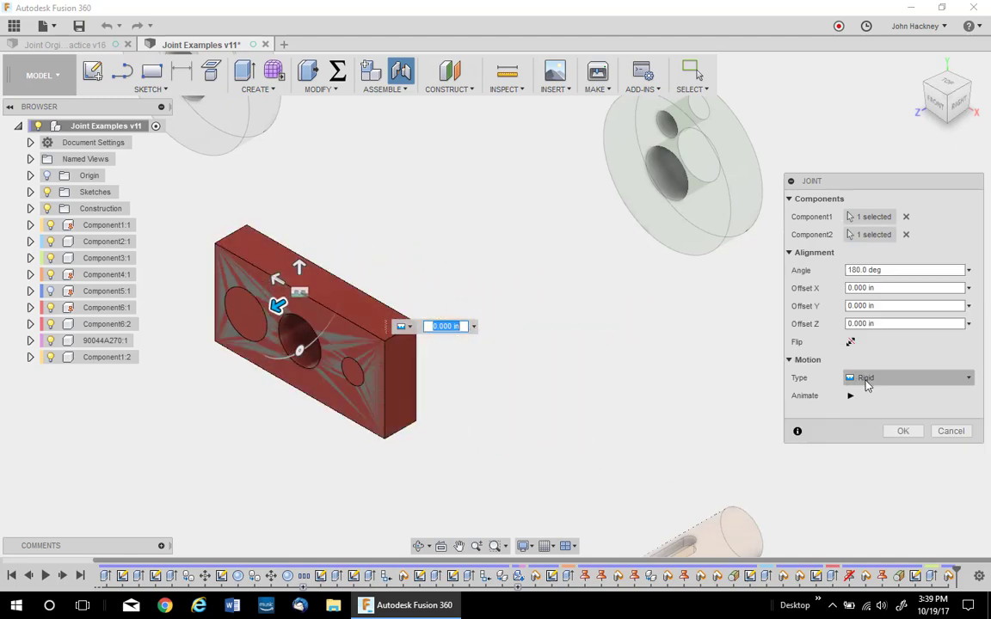
{"action": "left_click", "coordinate": [299, 350]}
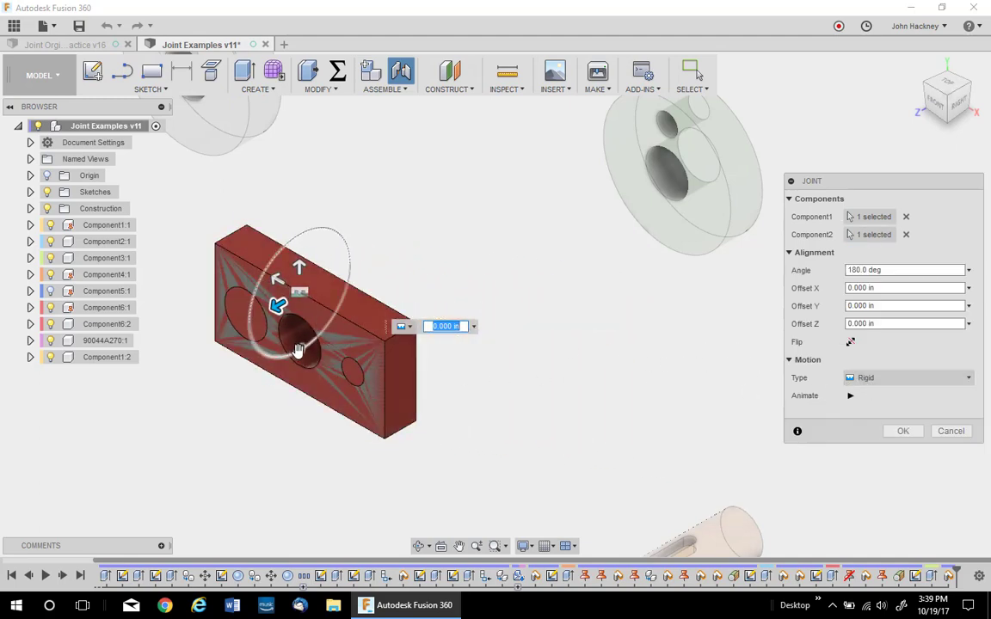
{"action": "left_click_drag", "start_coordinate": [299, 350], "coordinate": [357, 261]}
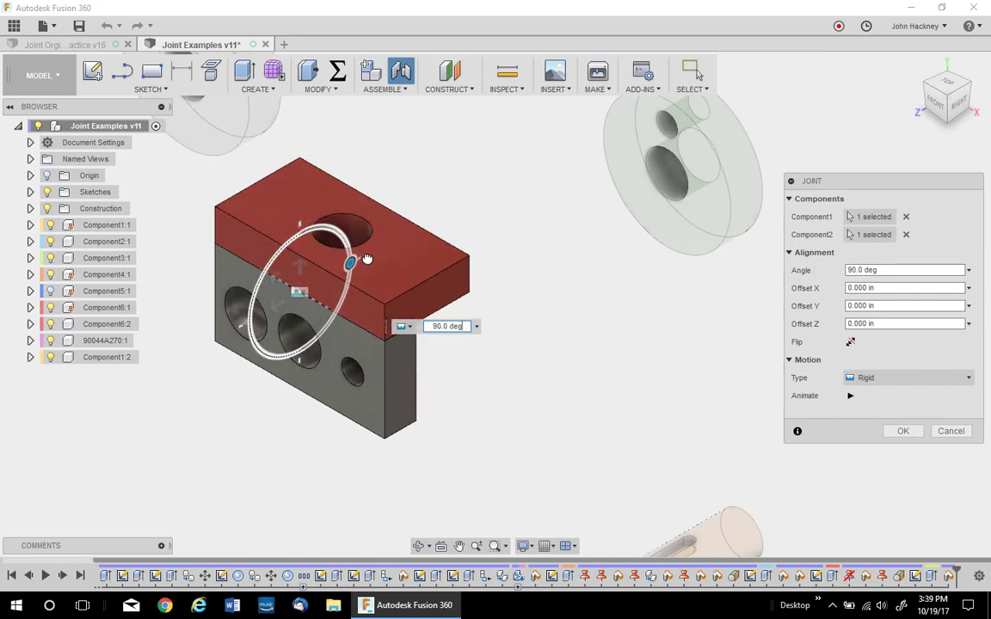
{"action": "left_click", "coordinate": [905, 431]}
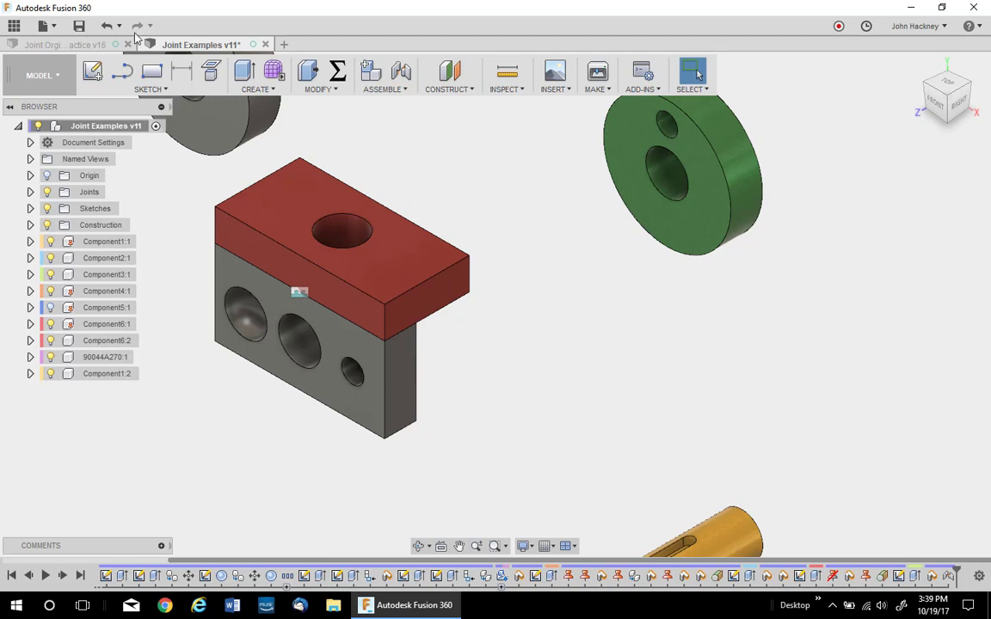
Undo the rigid joint and pivot the red block on the grey block with a revolute joint instead.
{"action": "left_click", "coordinate": [106, 25]}
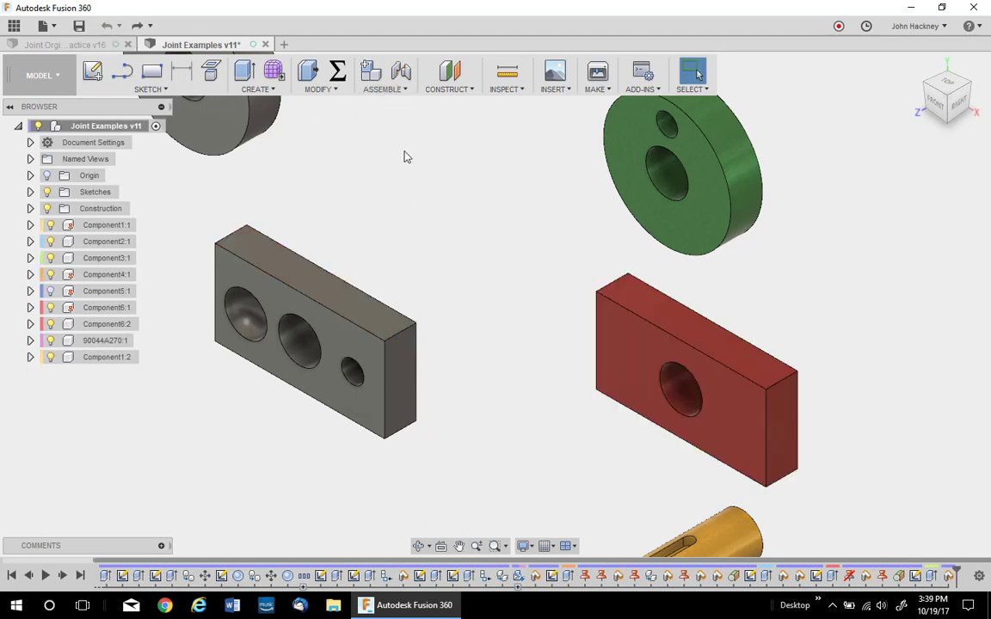
{"action": "key", "text": "j"}
{"action": "left_click", "coordinate": [861, 306]}
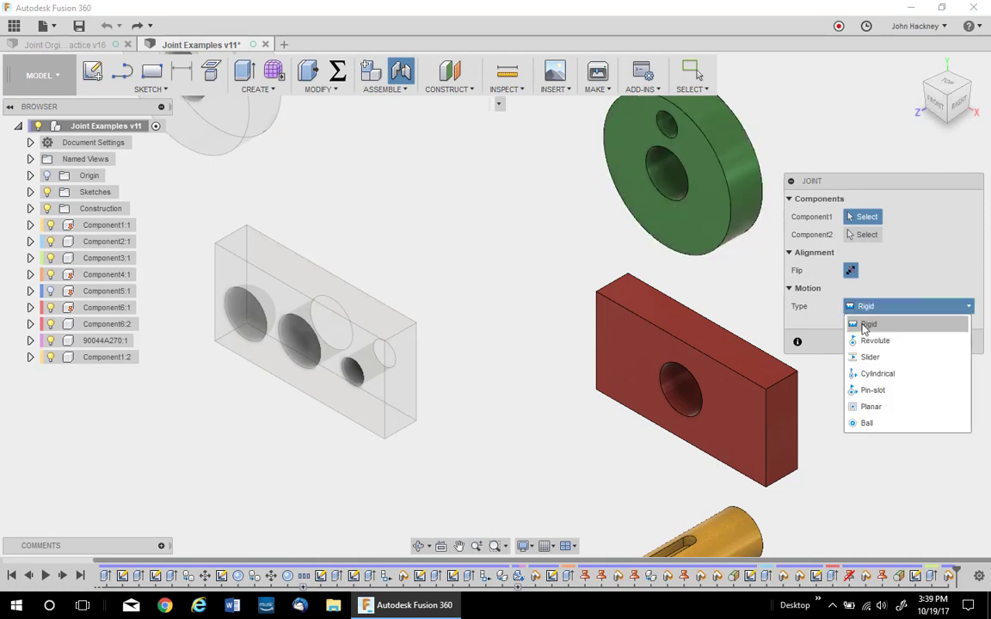
{"action": "left_click", "coordinate": [866, 342]}
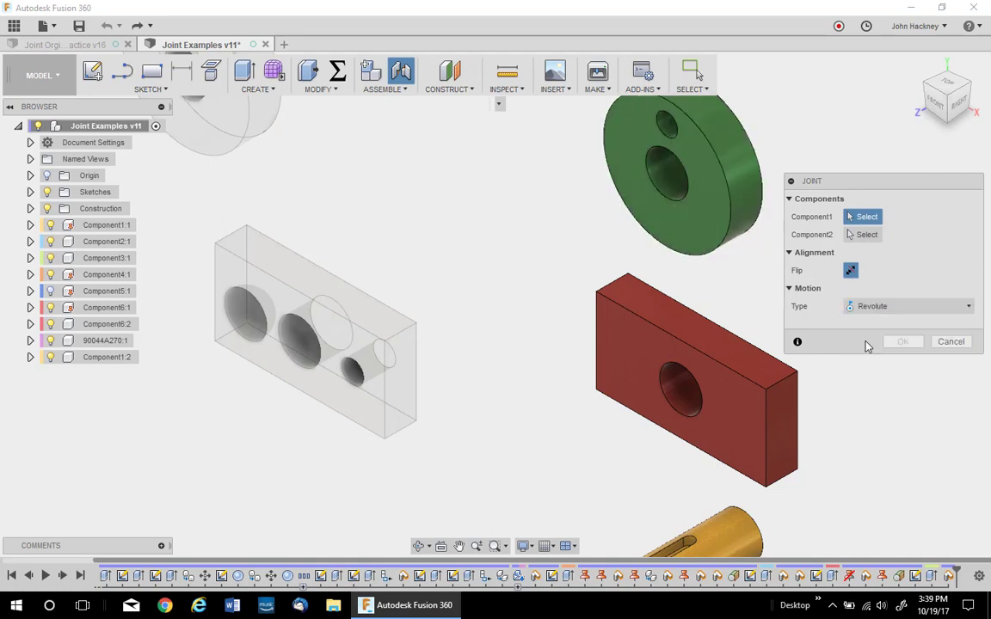
{"action": "left_click", "coordinate": [680, 341]}
{"action": "left_click", "coordinate": [276, 304]}
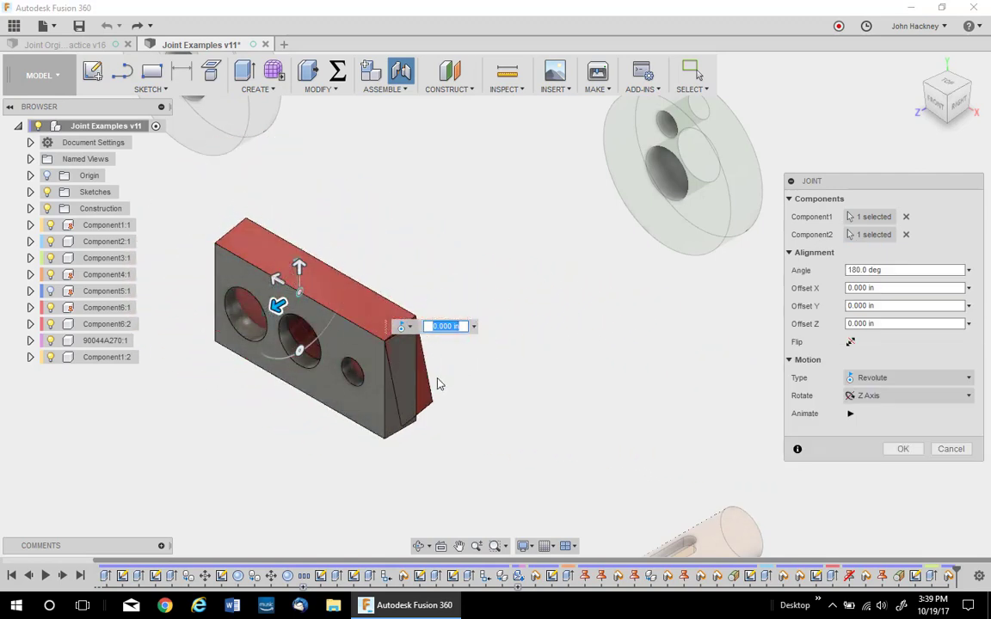
{"action": "left_click_drag", "start_coordinate": [300, 349], "coordinate": [332, 275]}
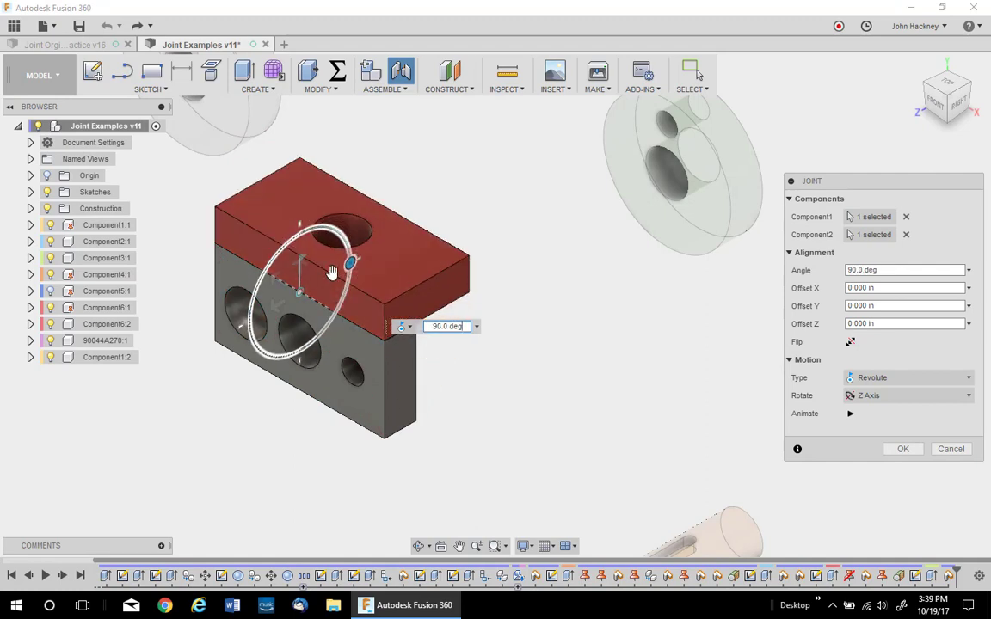
{"action": "left_click", "coordinate": [902, 449]}
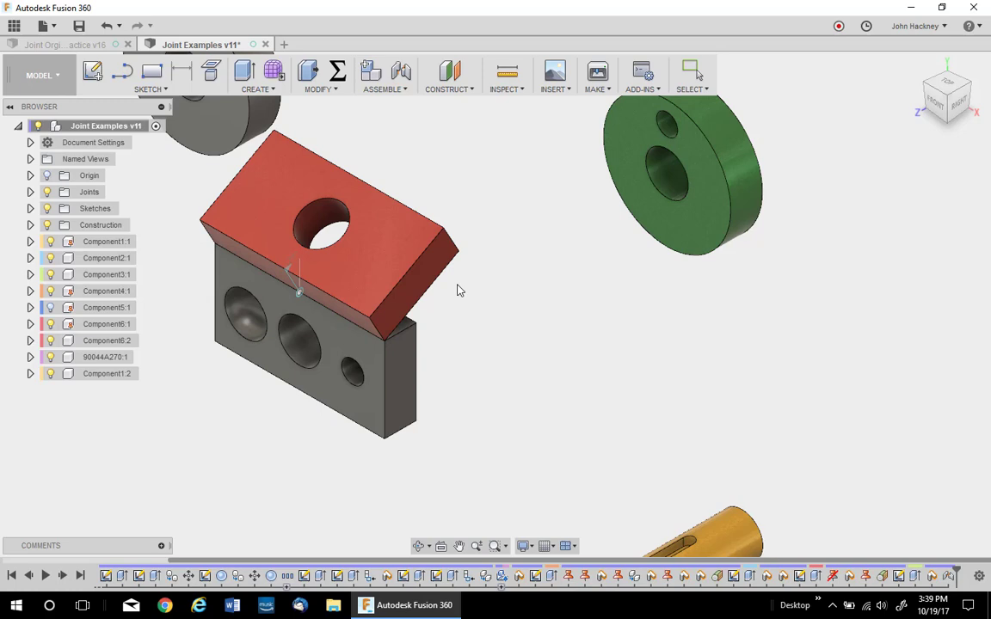
{"action": "left_click", "coordinate": [482, 290]}
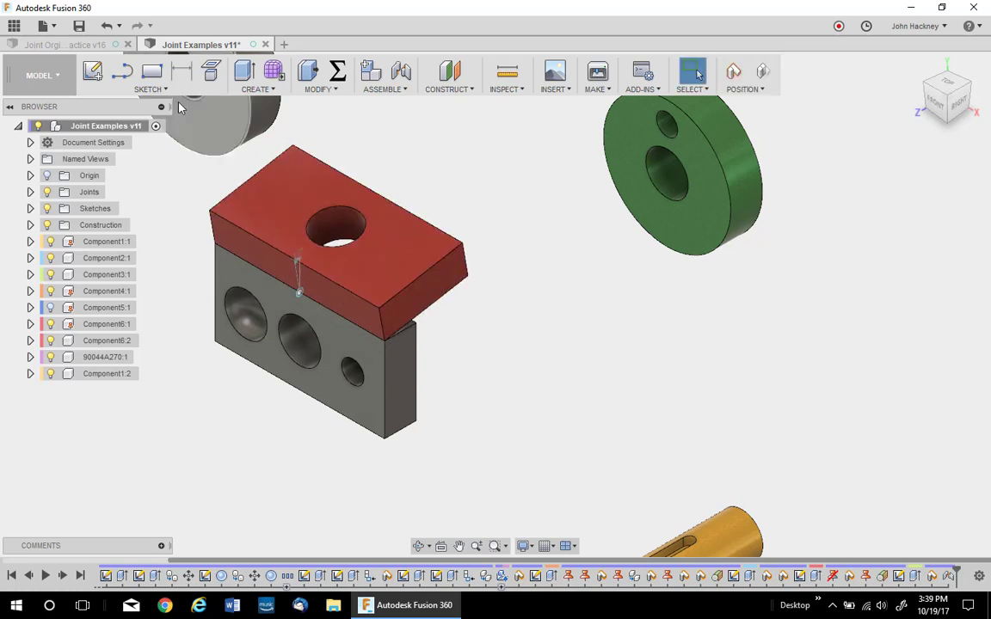
Undo the red block's revolute joint and bring the discs and left block into view.
{"action": "left_click", "coordinate": [105, 29]}
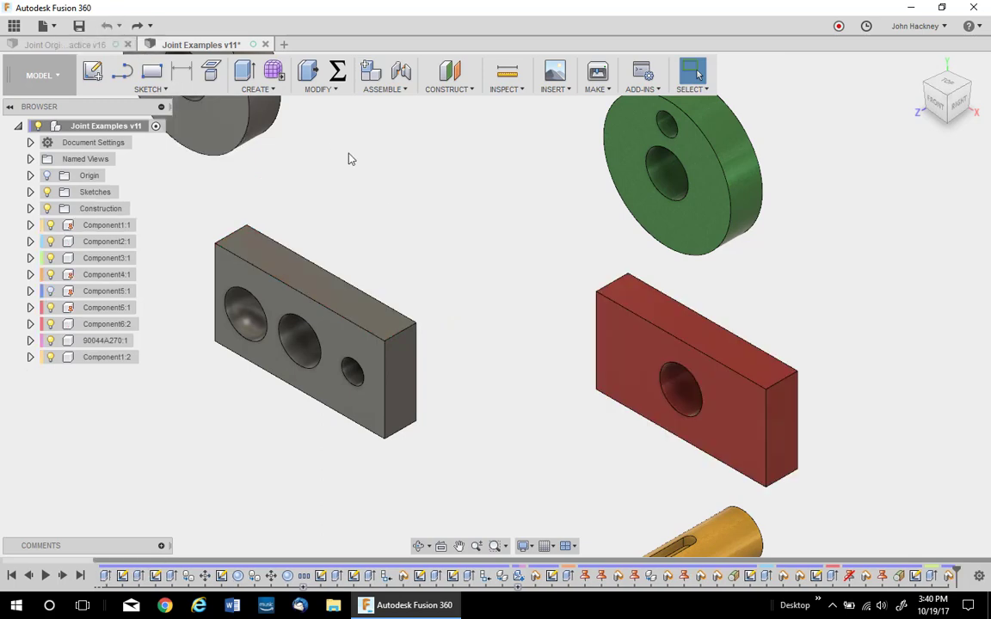
{"action": "scroll", "coordinate": [482, 283], "scroll_direction": "down", "scroll_amount": 2}
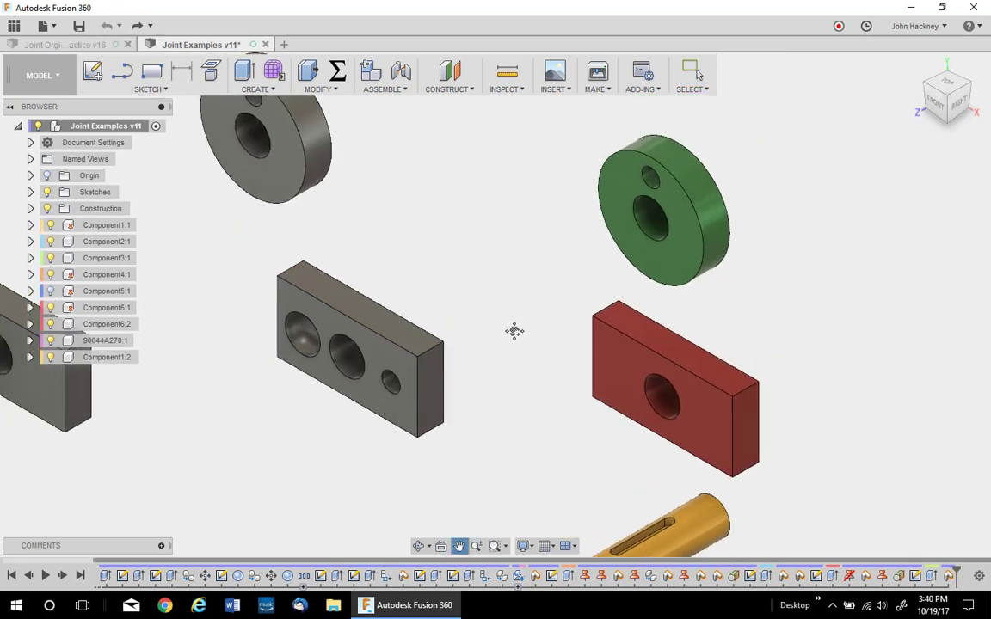
{"action": "middle_click_drag", "start_coordinate": [513, 329], "coordinate": [555, 386]}
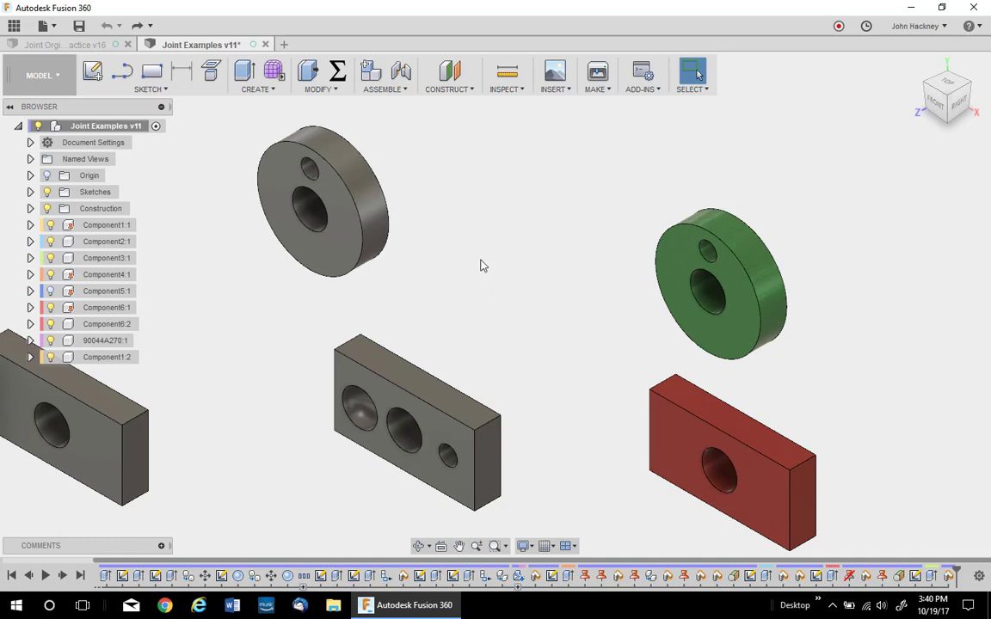
Revolute-join the green disc's hole to the grey disc's hole with a measured 6.000 in X offset.
{"action": "left_click", "coordinate": [384, 89]}
{"action": "left_click", "coordinate": [378, 121]}
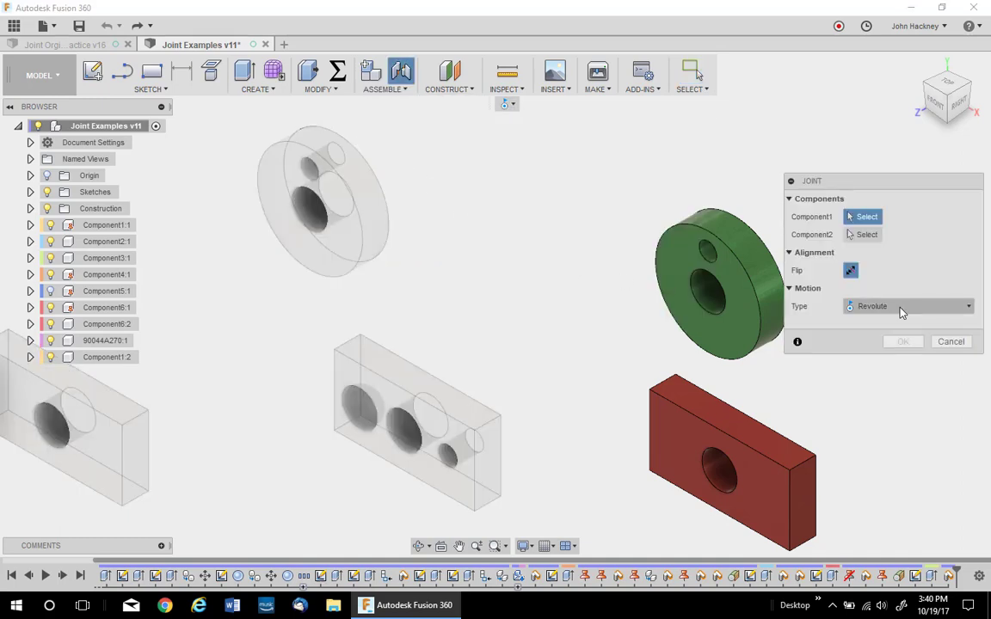
{"action": "left_click", "coordinate": [719, 315]}
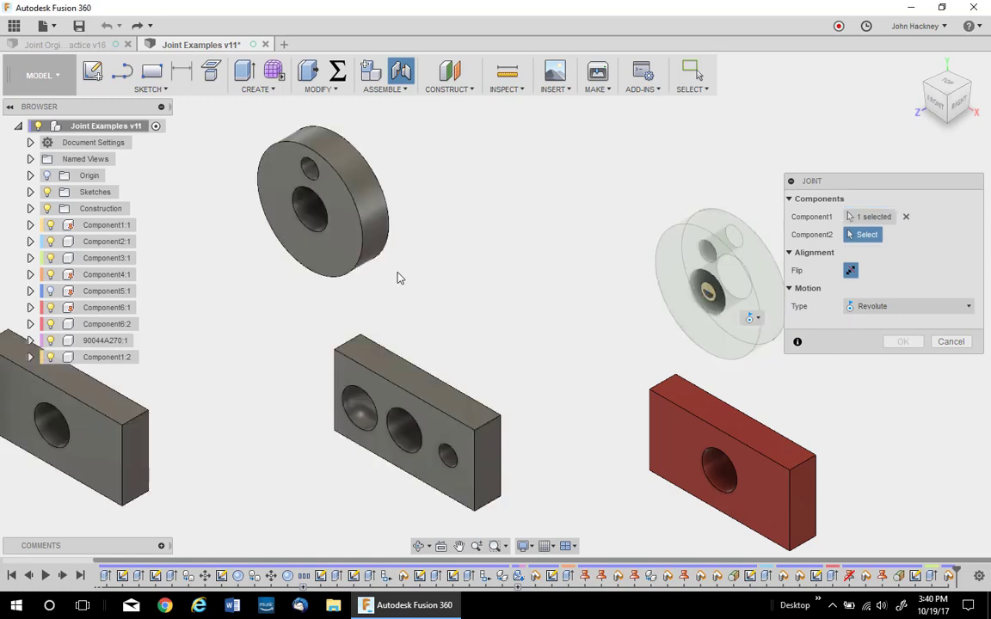
{"action": "left_click", "coordinate": [319, 237]}
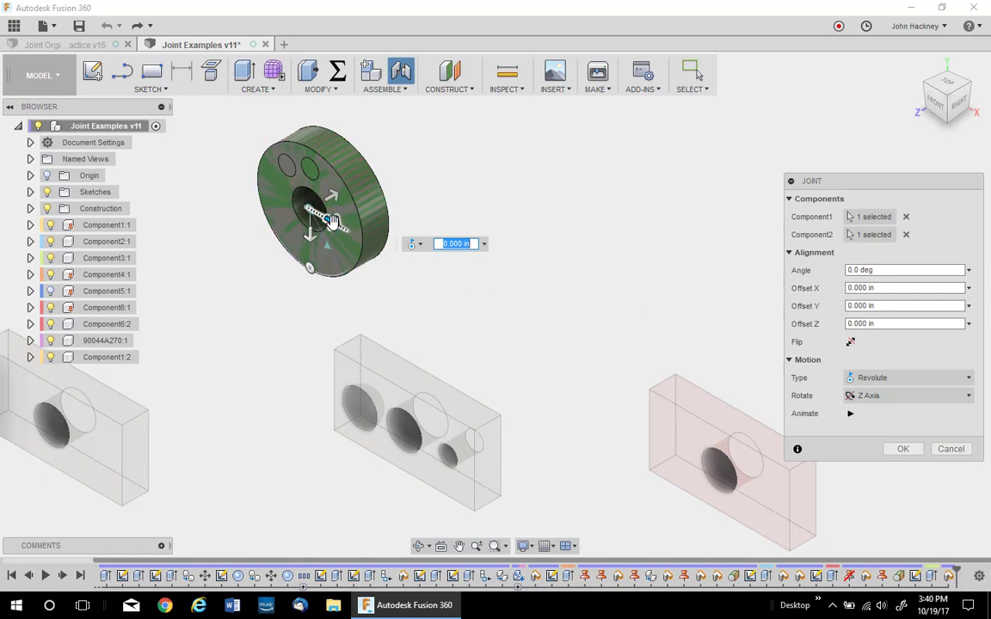
{"action": "left_click_drag", "start_coordinate": [331, 221], "coordinate": [367, 243]}
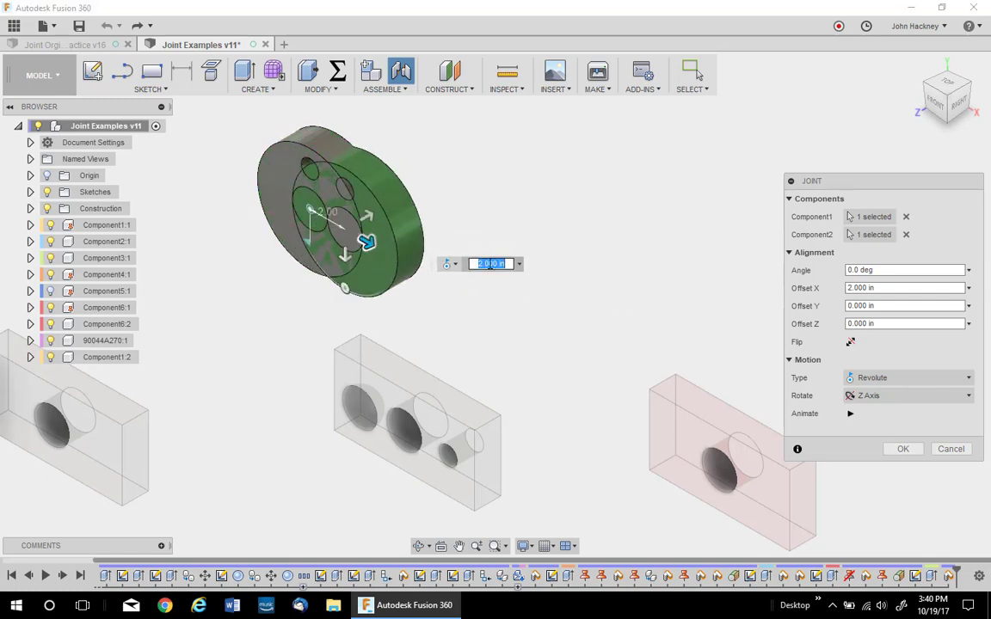
{"action": "left_click", "coordinate": [519, 264]}
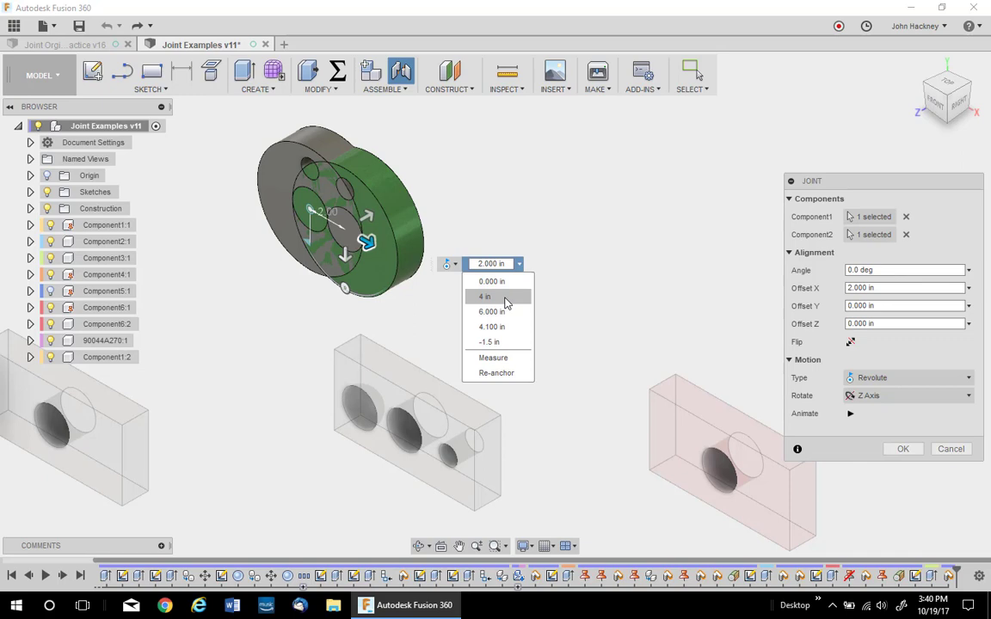
{"action": "left_click", "coordinate": [507, 357]}
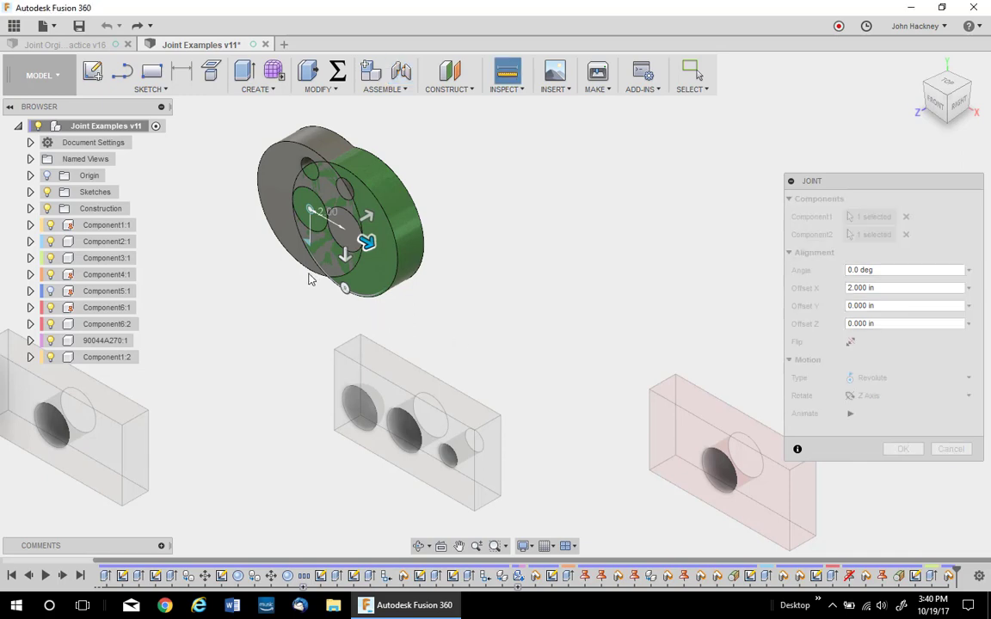
{"action": "left_click", "coordinate": [307, 274]}
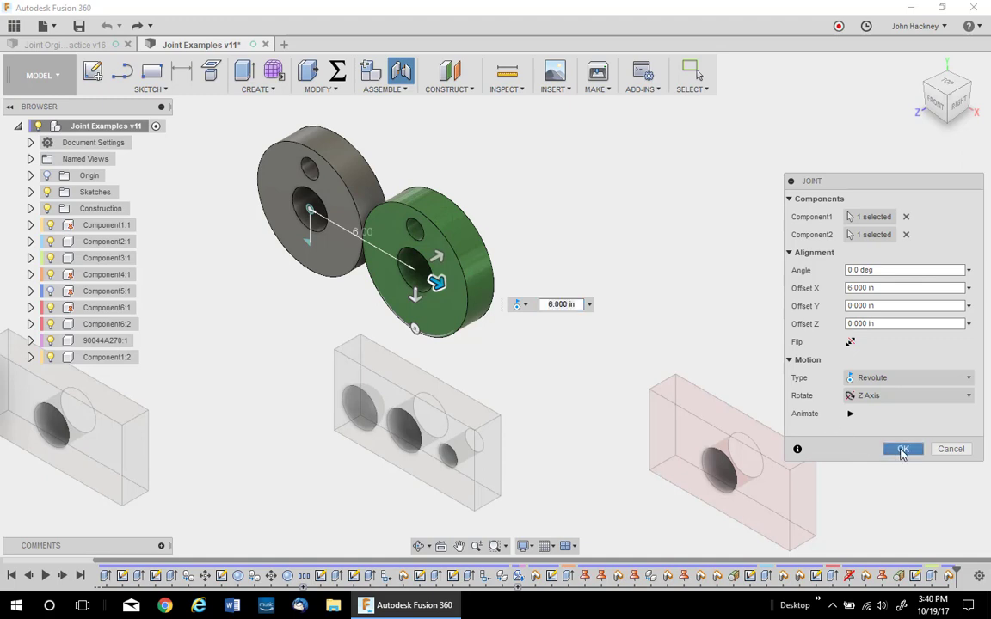
{"action": "left_click", "coordinate": [902, 449]}
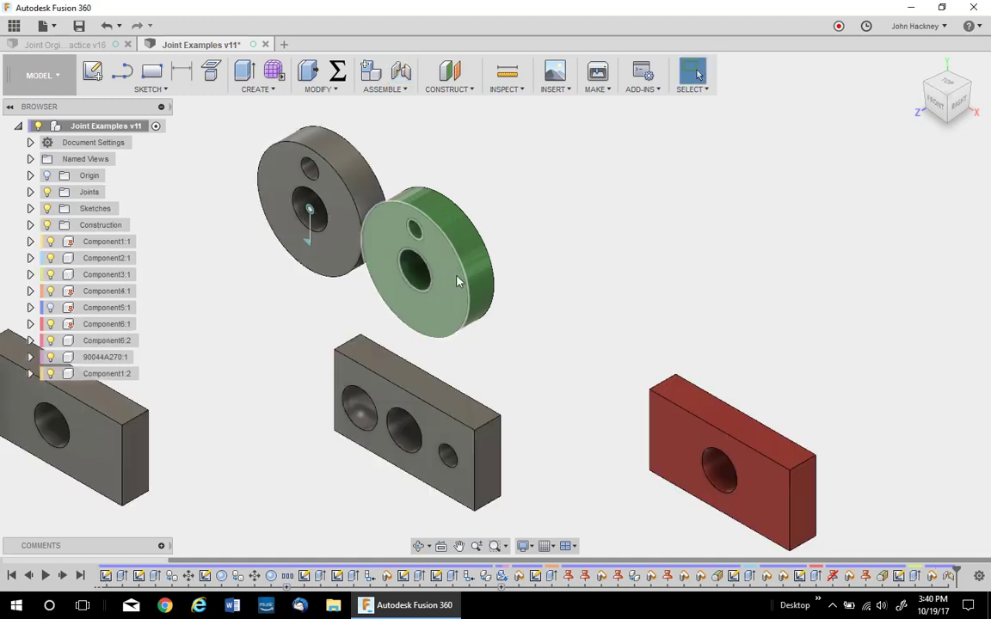
Drag-test the green disc, revert its position, and show Rev11 in the Joints folder.
{"action": "left_click_drag", "start_coordinate": [458, 282], "coordinate": [367, 243]}
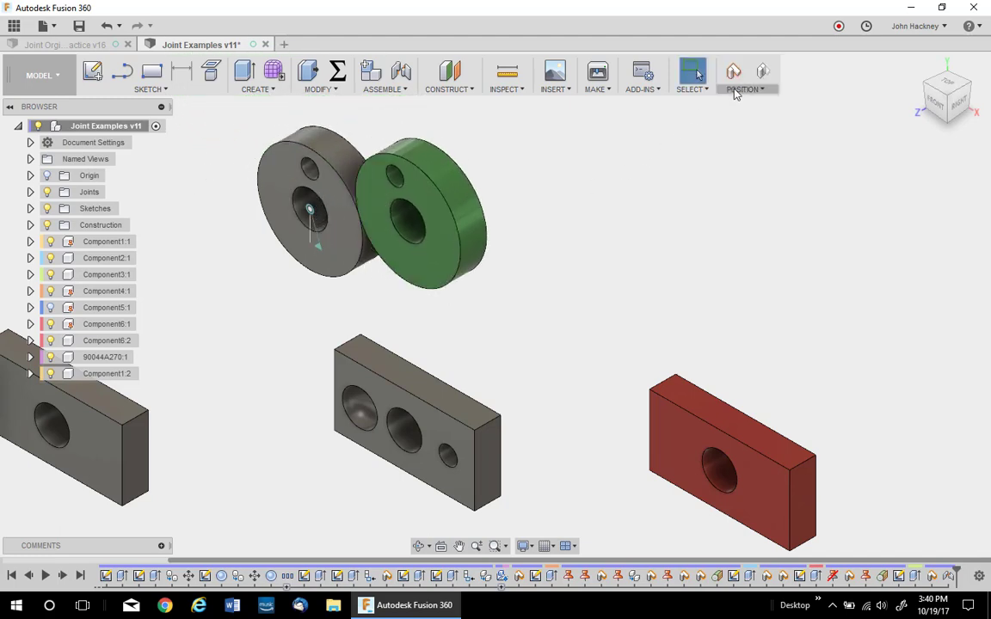
{"action": "left_click", "coordinate": [763, 73]}
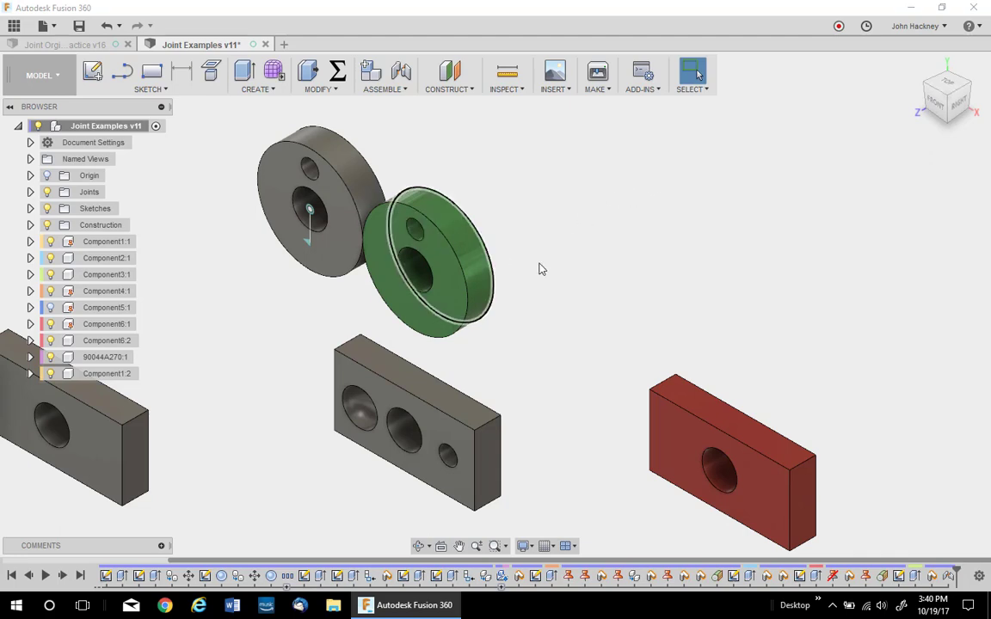
{"action": "left_click", "coordinate": [30, 192]}
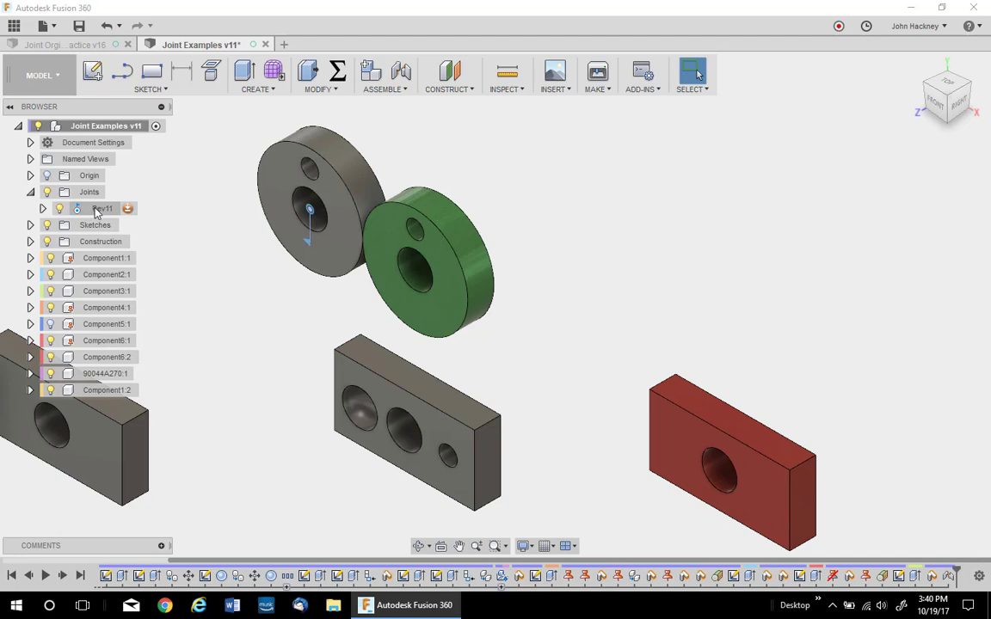
Edit Rev11 to a -90.0 deg angle, then swing the green disc around the grey disc.
{"action": "right_click", "coordinate": [95, 211]}
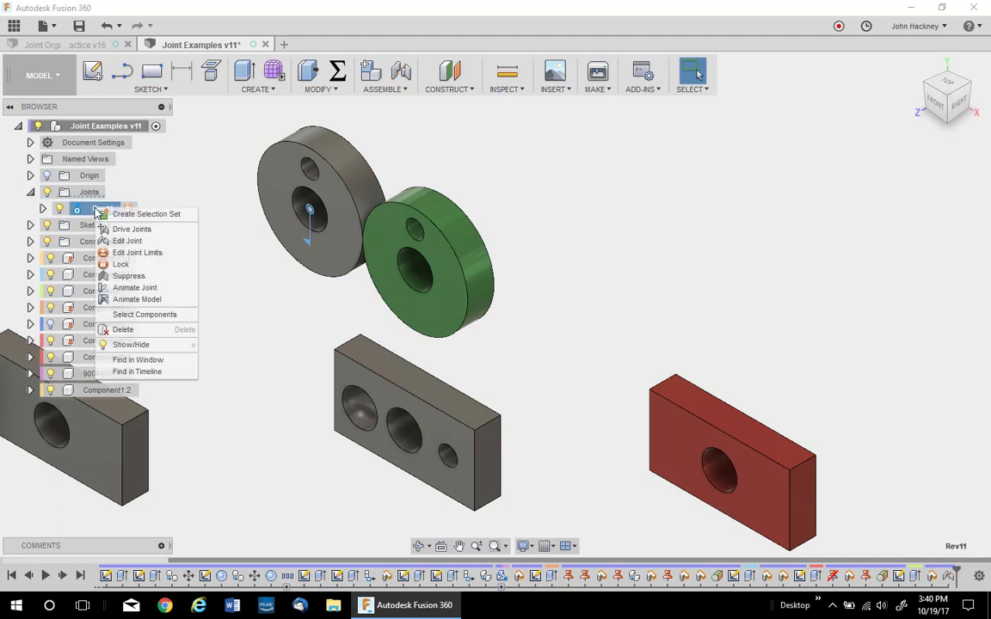
{"action": "left_click", "coordinate": [129, 240]}
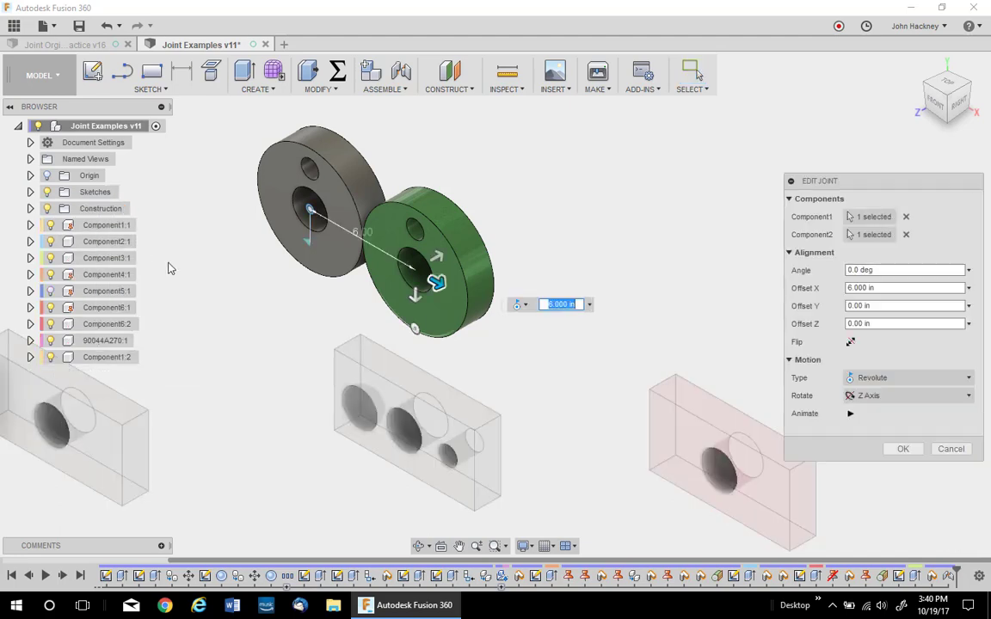
{"action": "left_click_drag", "start_coordinate": [416, 331], "coordinate": [467, 299]}
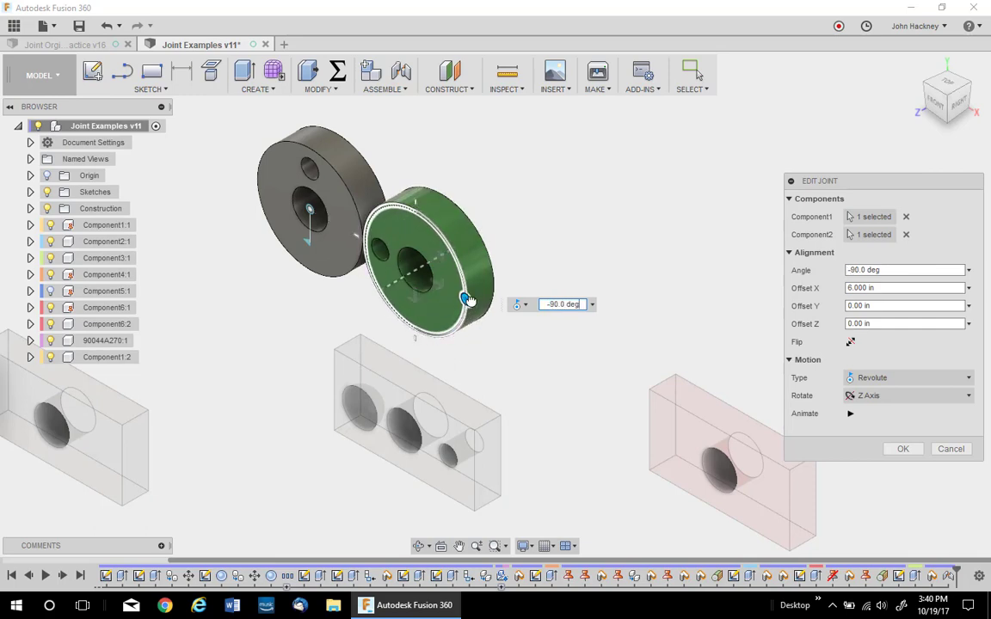
{"action": "left_click", "coordinate": [916, 456]}
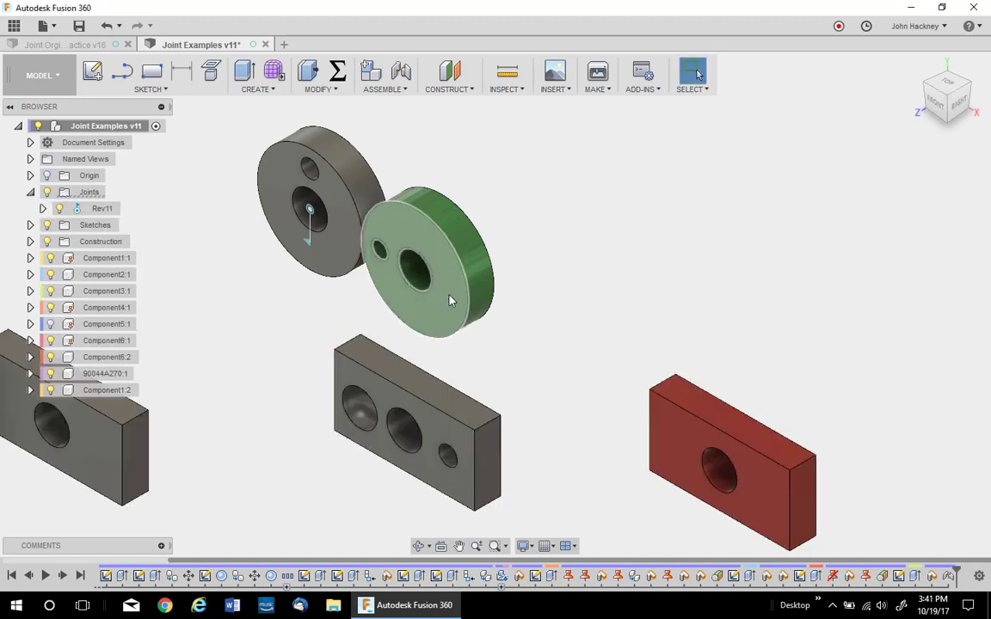
{"action": "left_click_drag", "start_coordinate": [449, 300], "coordinate": [378, 205]}
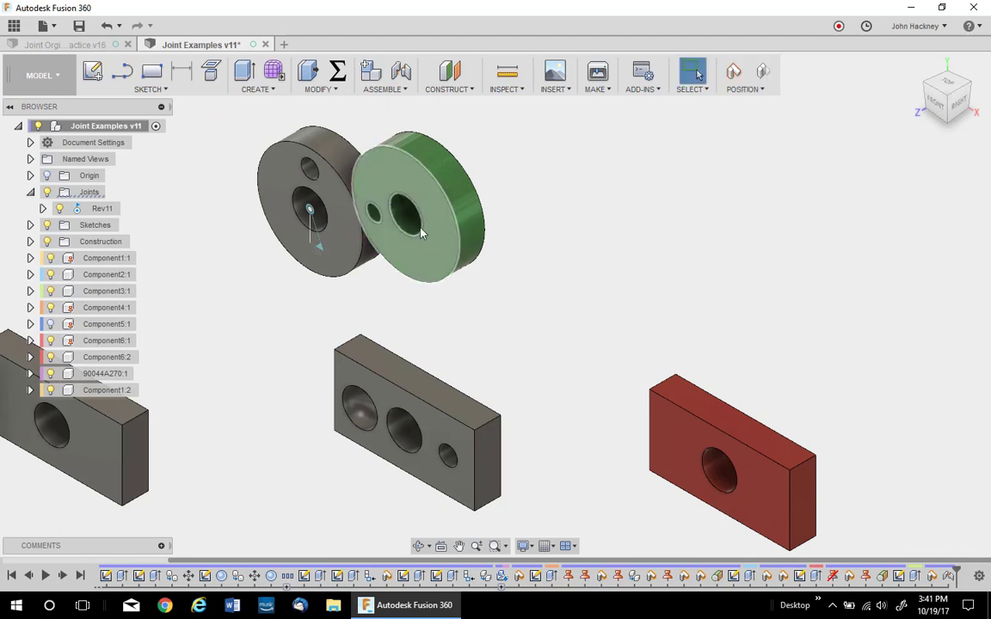
Undo the disc movement and the disc joint, then bring the yellow shafts into view.
{"action": "left_click", "coordinate": [105, 28]}
{"action": "key", "text": "ctrl+y"}
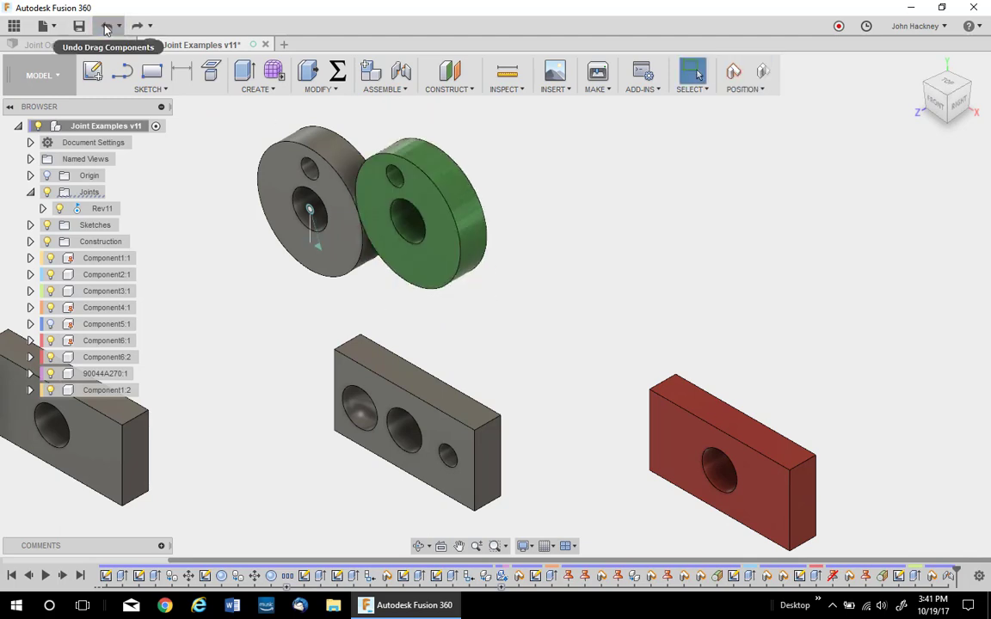
{"action": "left_click", "coordinate": [105, 29]}
{"action": "left_click", "coordinate": [105, 28]}
{"action": "scroll", "coordinate": [836, 349], "scroll_direction": "down", "scroll_amount": 3}
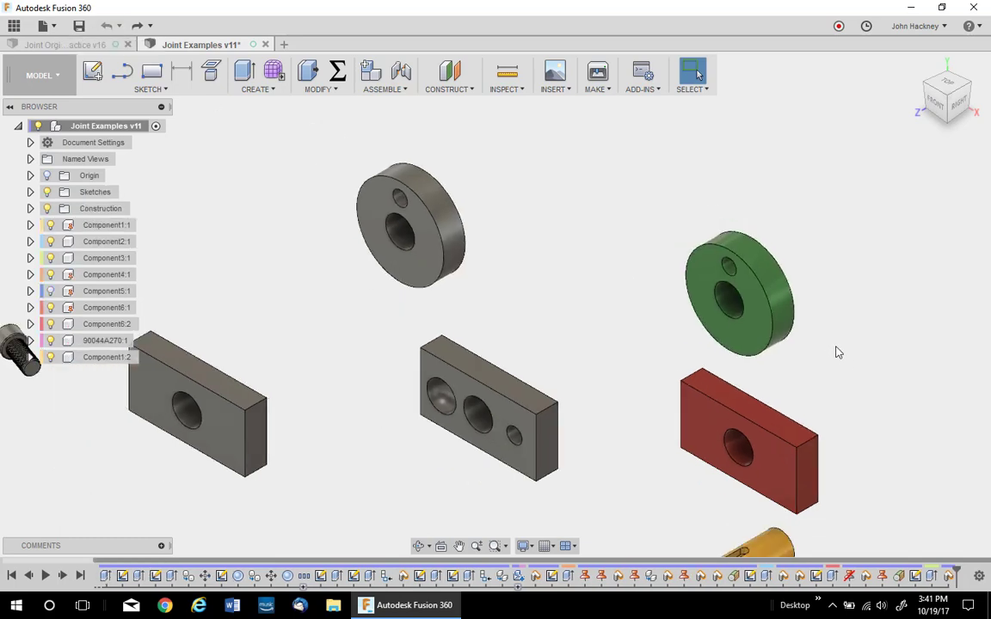
{"action": "middle_click_drag", "start_coordinate": [836, 350], "coordinate": [699, 196]}
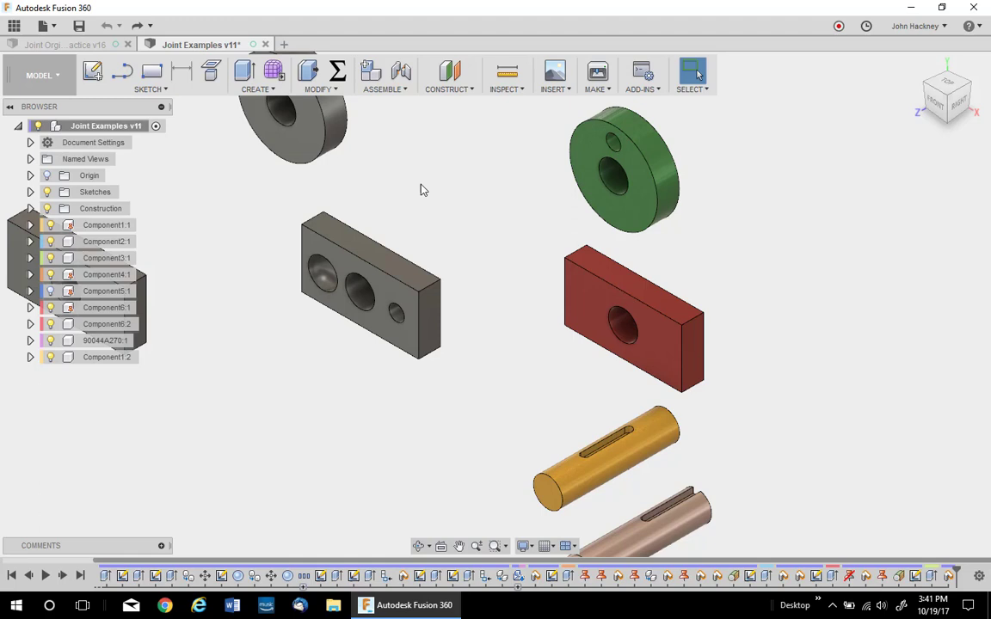
Revolute-join the yellow shaft through the grey disc's hole with a 4 in X offset.
{"action": "key", "text": "j"}
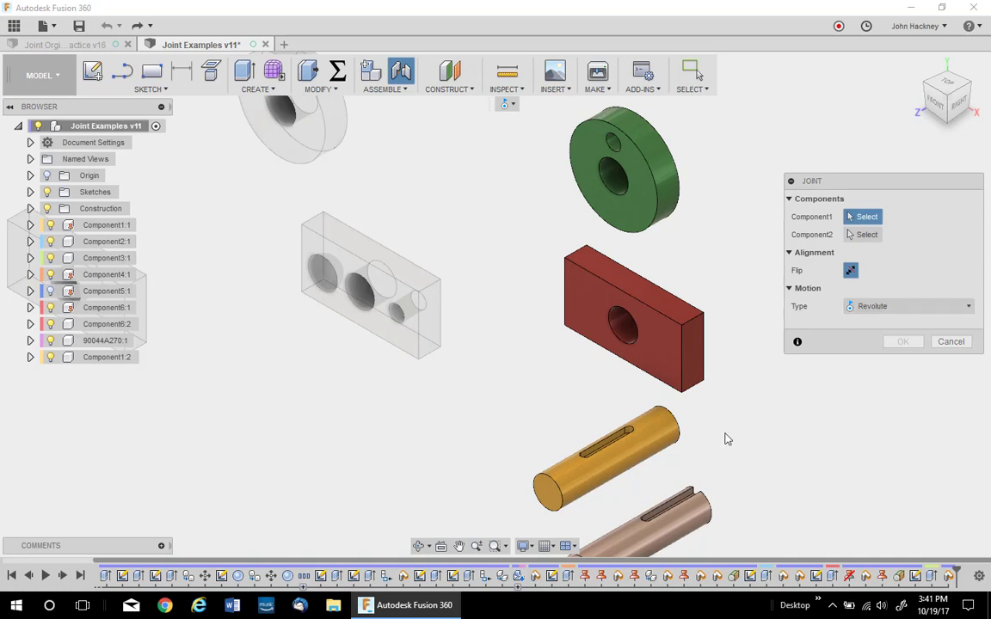
{"action": "left_click", "coordinate": [623, 467]}
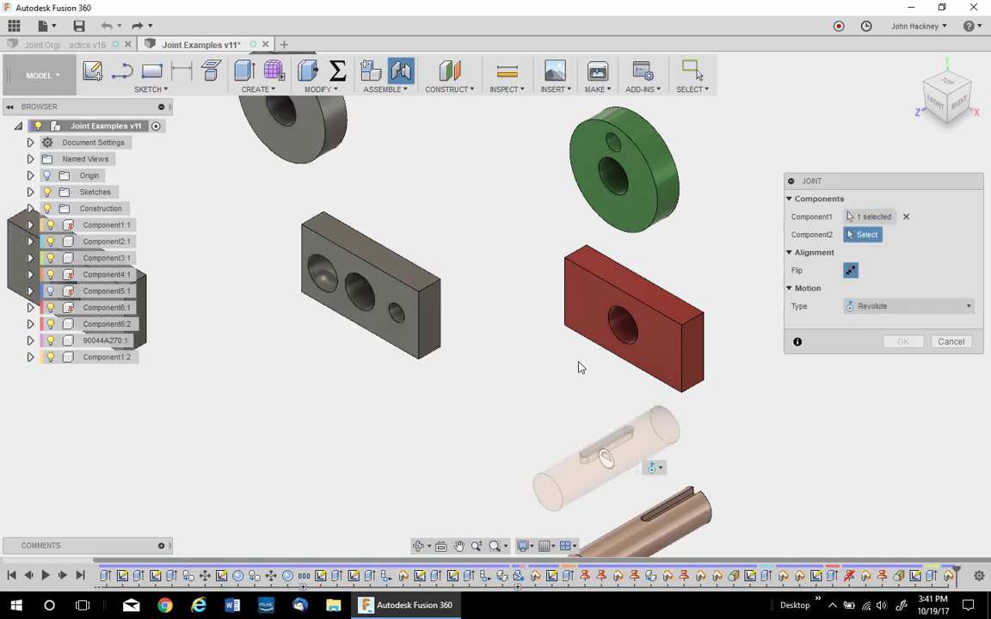
{"action": "left_click", "coordinate": [289, 118]}
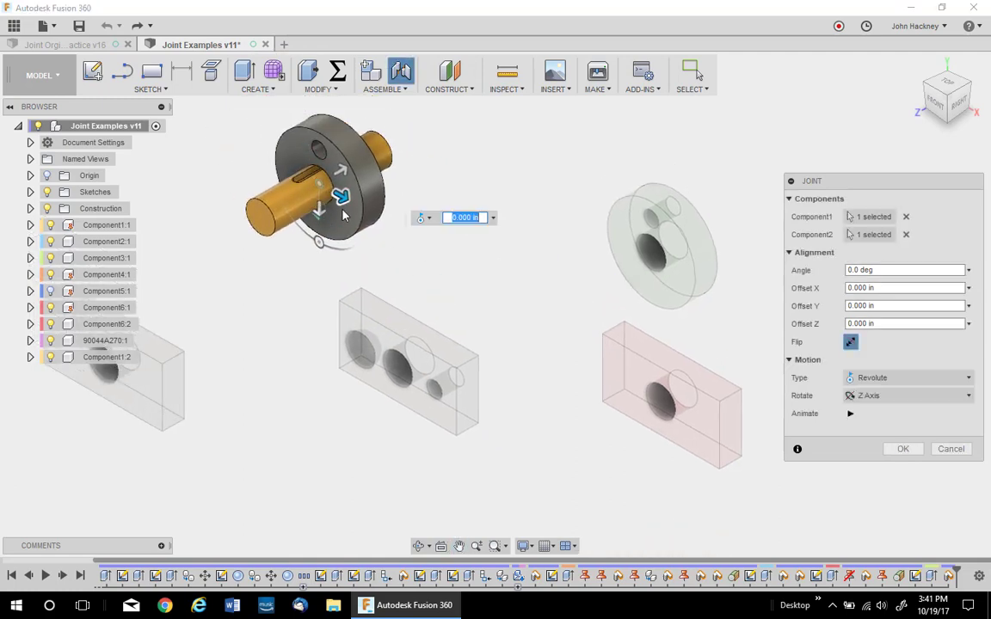
{"action": "left_click_drag", "start_coordinate": [341, 197], "coordinate": [384, 240]}
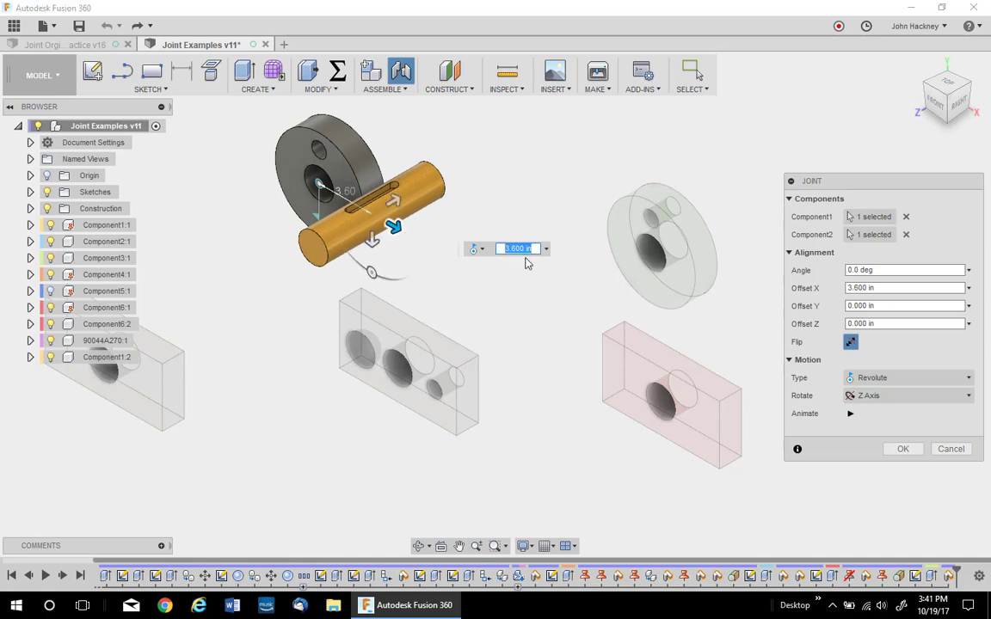
{"action": "type", "text": "4"}
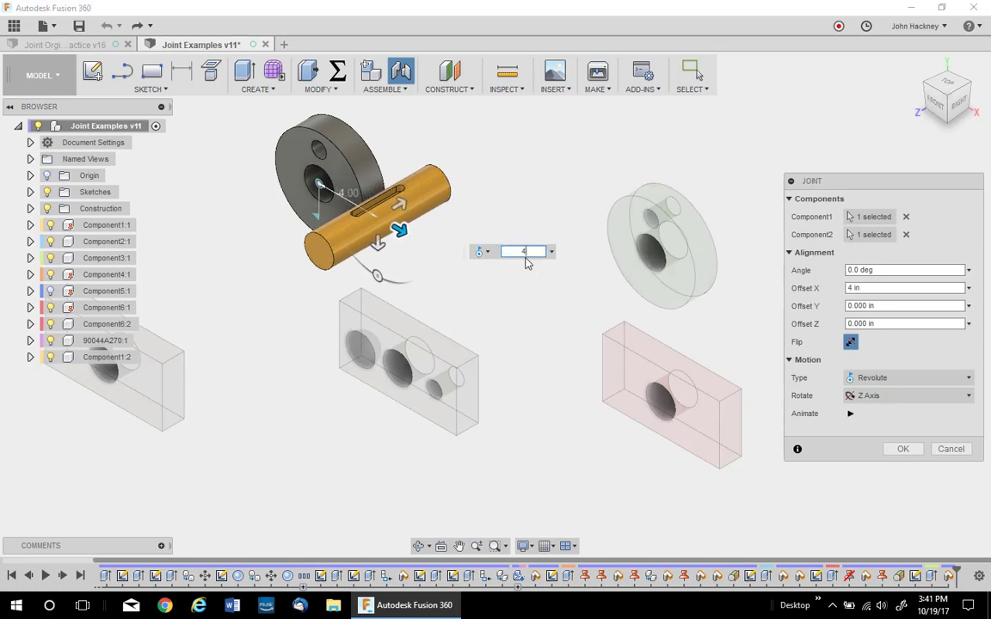
{"action": "key", "text": "Return"}
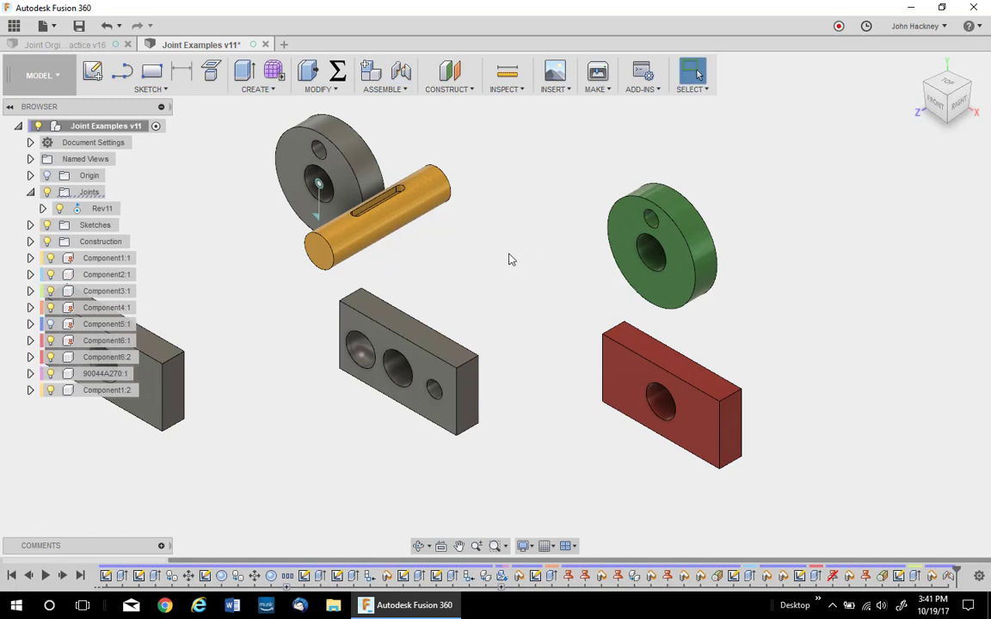
Swing the shaft around its joint, then undo the movement and the shaft joint.
{"action": "left_click_drag", "start_coordinate": [437, 217], "coordinate": [410, 217]}
{"action": "left_click", "coordinate": [106, 25]}
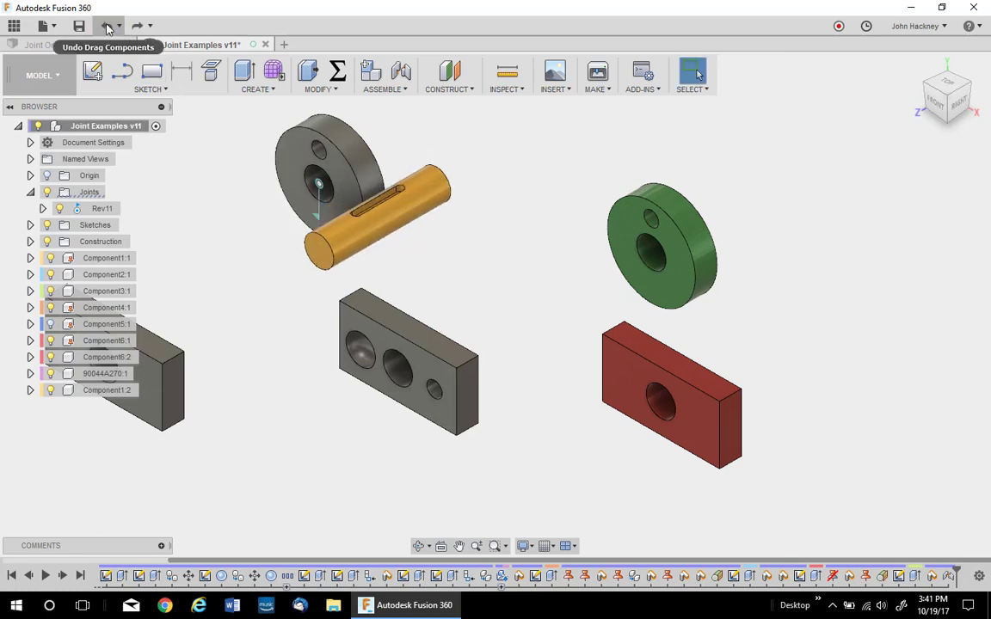
{"action": "left_click", "coordinate": [105, 26]}
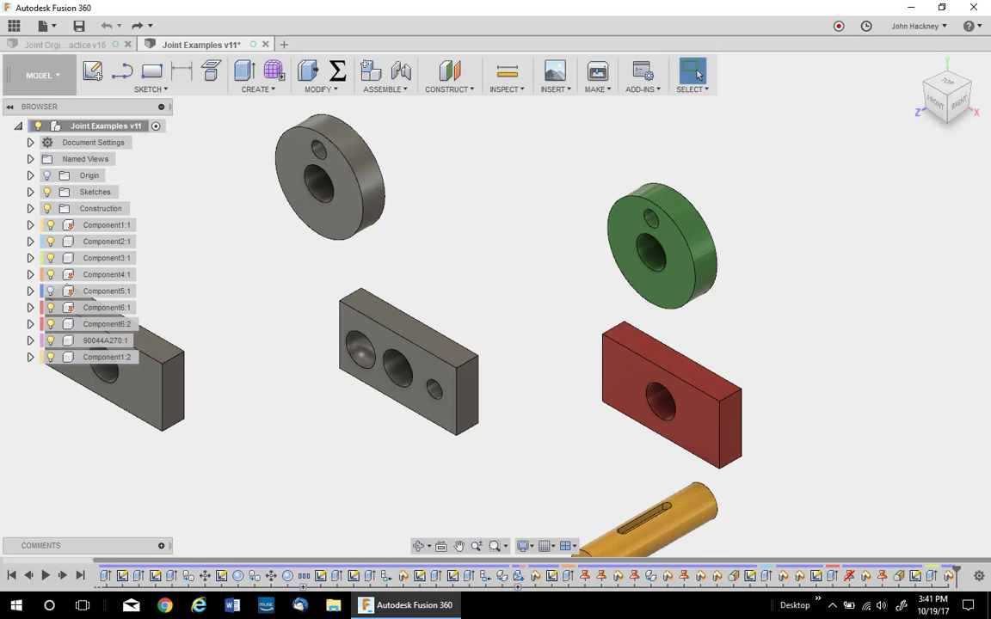
Fit all parts in view, then zoom in on the cap screw and blocks.
{"action": "key", "text": "F6"}
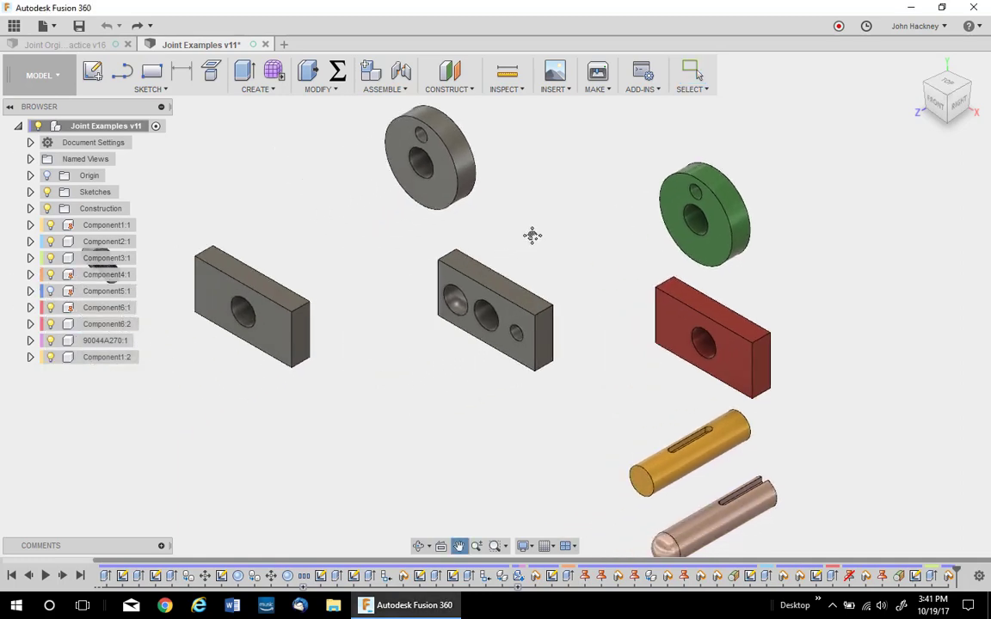
{"action": "middle_click_drag", "start_coordinate": [381, 264], "coordinate": [480, 295]}
{"action": "scroll", "coordinate": [281, 294], "scroll_direction": "up", "scroll_amount": 3}
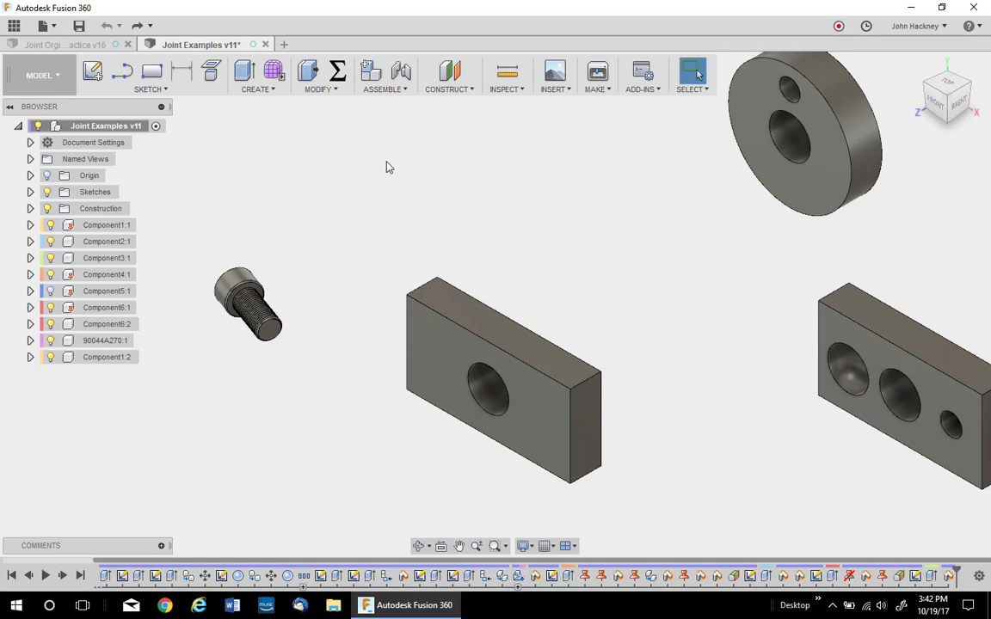
Rigidly joint the cap screw head into the block's small hole, flipped head-out and rotated to 240.0 deg.
{"action": "key", "text": "j"}
{"action": "left_click", "coordinate": [871, 307]}
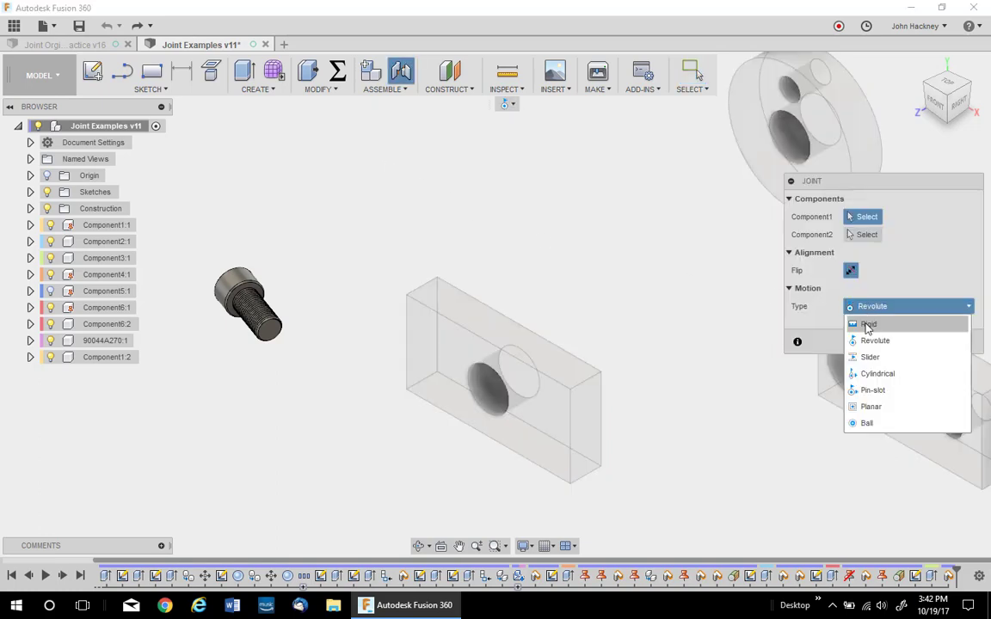
{"action": "left_click", "coordinate": [869, 323]}
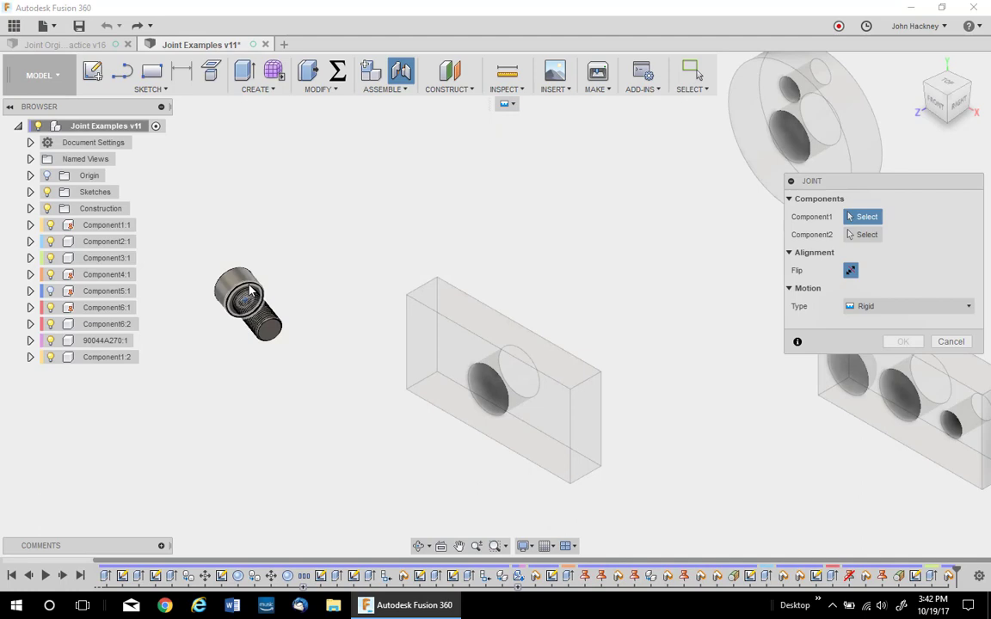
{"action": "left_click", "coordinate": [249, 292]}
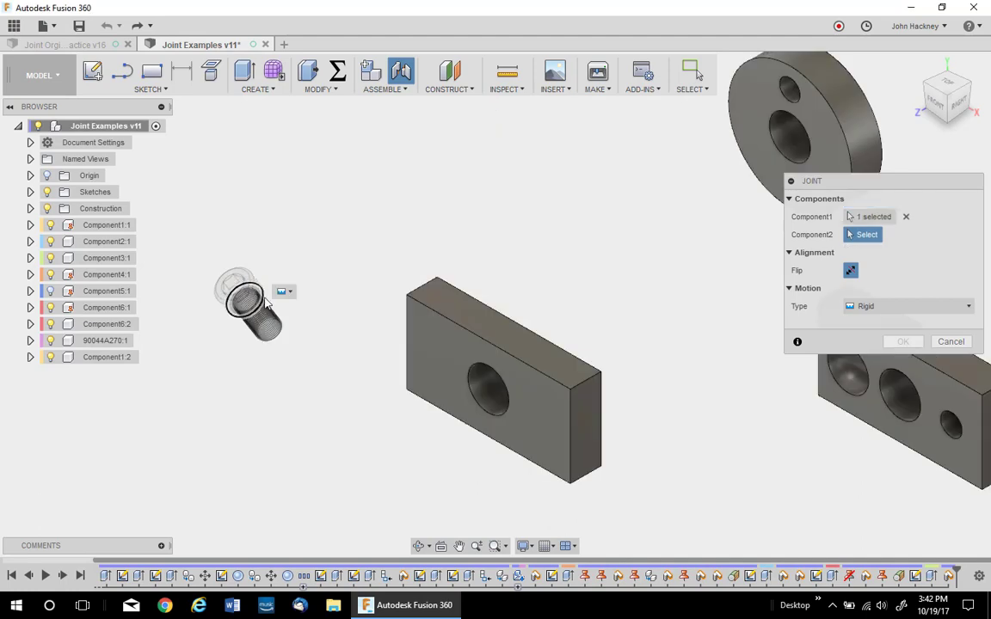
{"action": "left_click", "coordinate": [950, 421]}
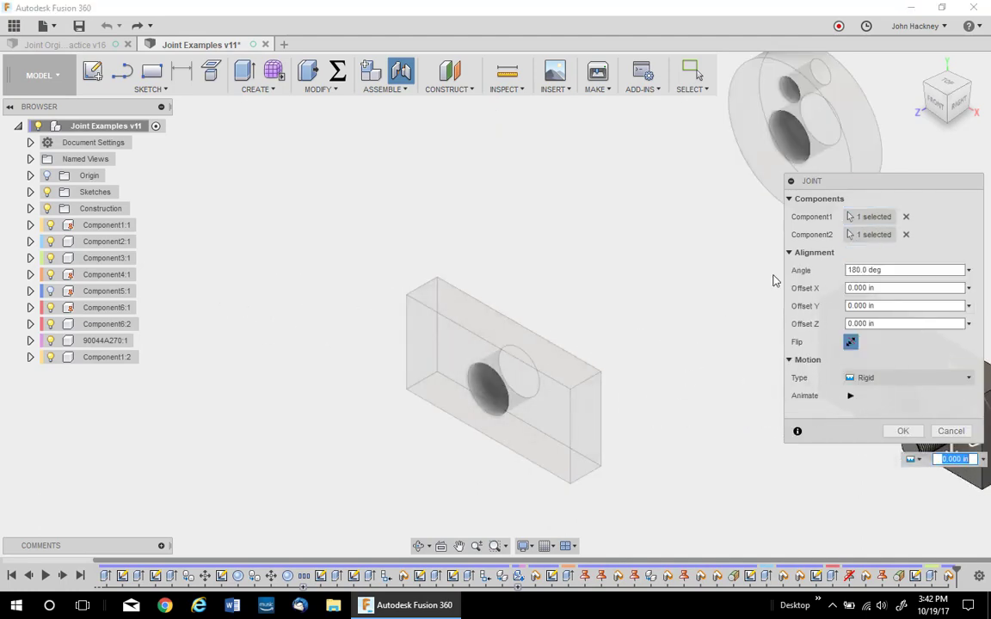
{"action": "middle_click_drag", "start_coordinate": [772, 280], "coordinate": [462, 325]}
{"action": "scroll", "coordinate": [583, 331], "scroll_direction": "up", "scroll_amount": 2}
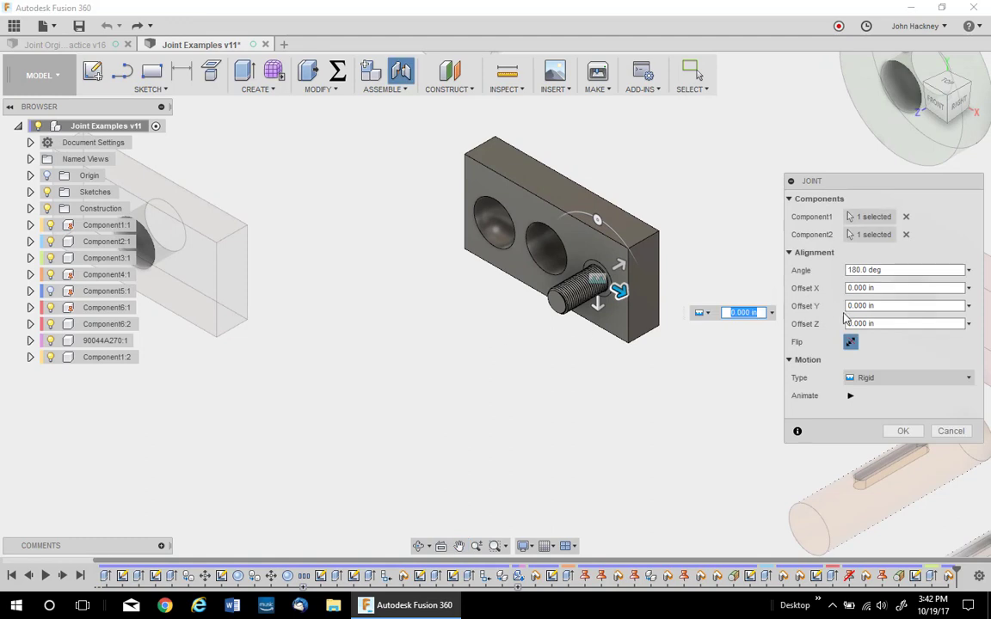
{"action": "left_click", "coordinate": [850, 343]}
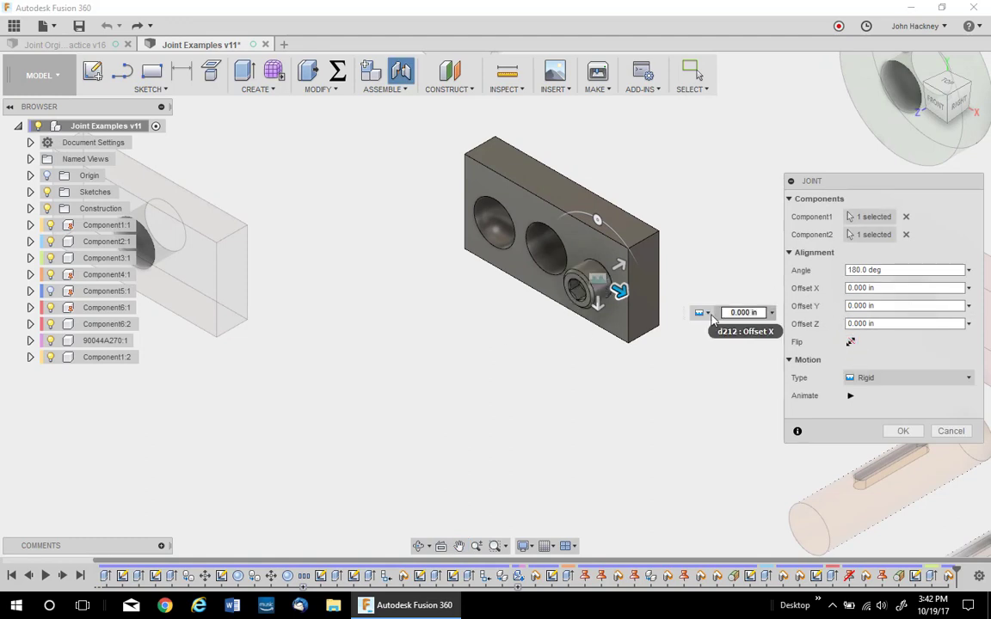
{"action": "left_click_drag", "start_coordinate": [597, 220], "coordinate": [640, 275]}
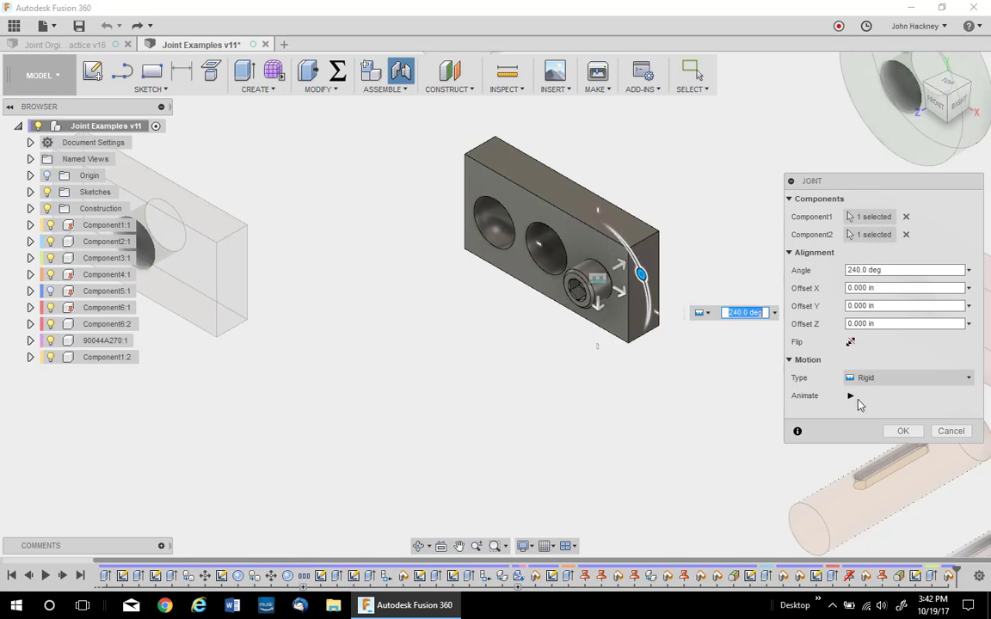
{"action": "left_click", "coordinate": [902, 431]}
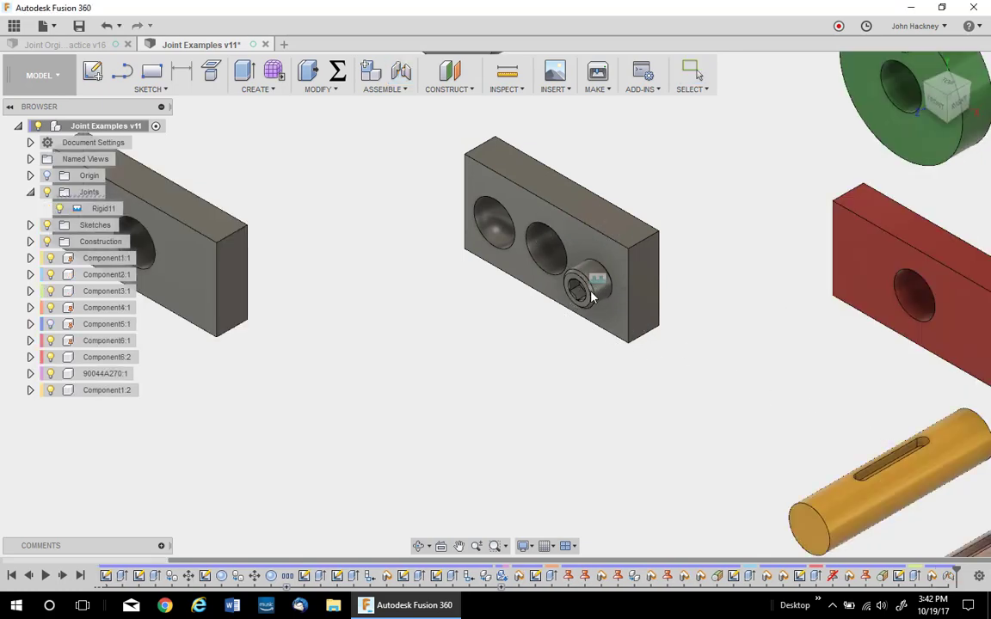
Undo the rigid joint and seat the cap screw in the small hole with a flipped revolute joint.
{"action": "left_click", "coordinate": [107, 26]}
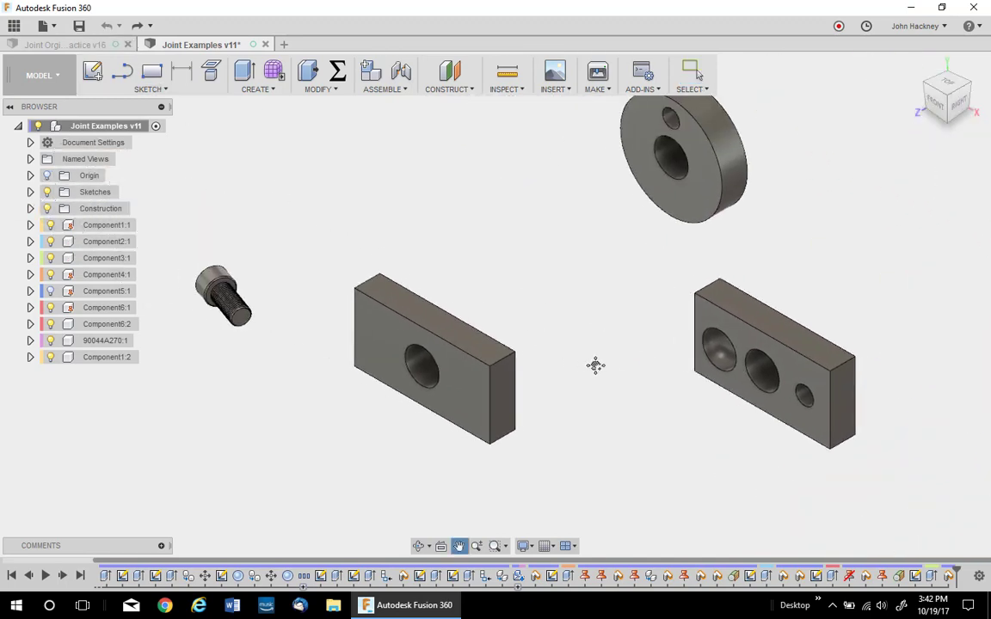
{"action": "left_click", "coordinate": [332, 92]}
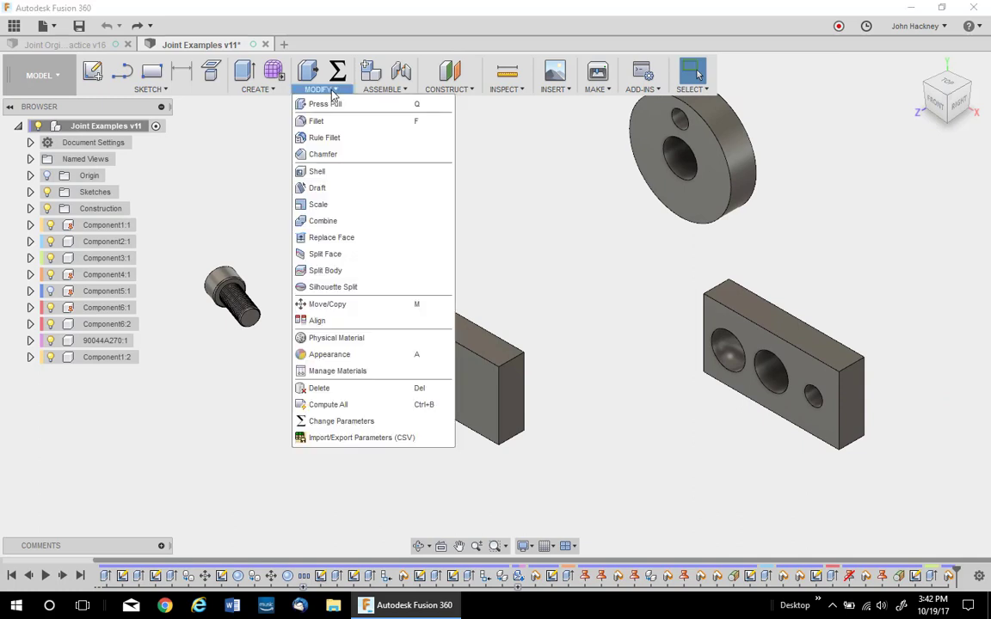
{"action": "left_click", "coordinate": [398, 91]}
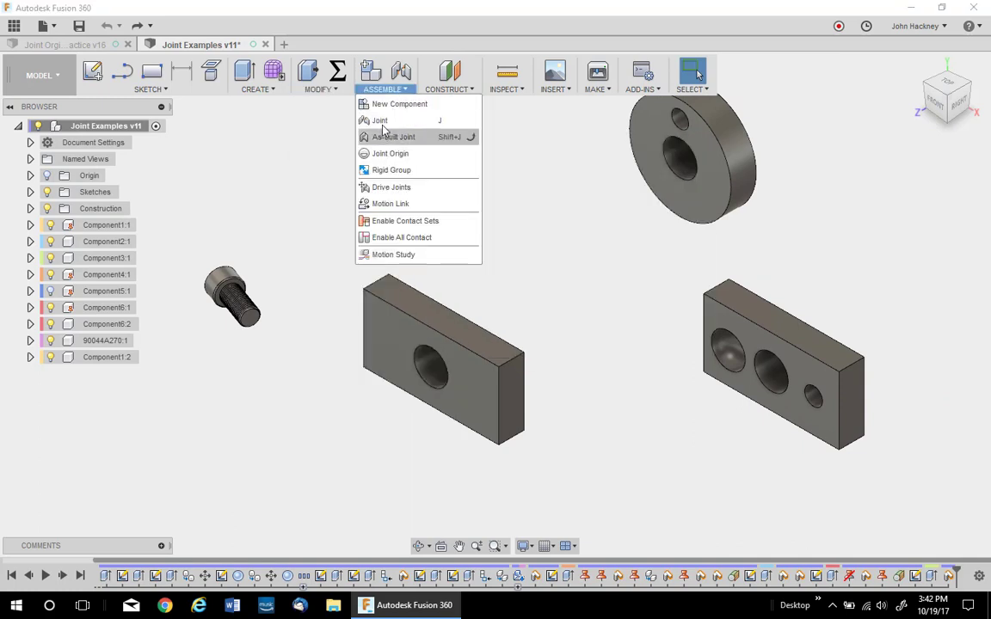
{"action": "left_click", "coordinate": [381, 122]}
{"action": "left_click", "coordinate": [849, 308]}
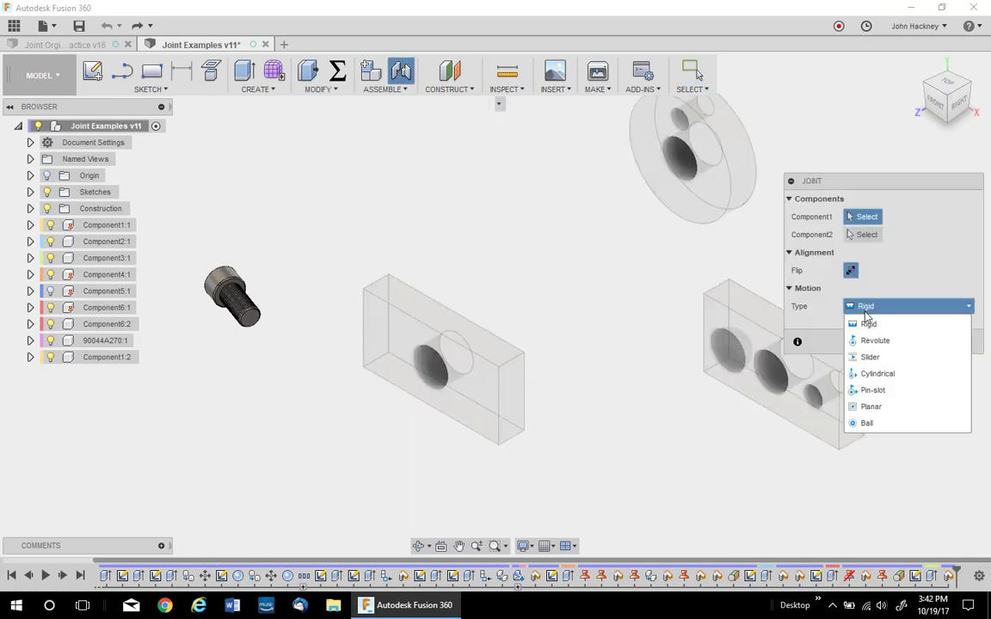
{"action": "left_click", "coordinate": [878, 341]}
{"action": "scroll", "coordinate": [268, 301], "scroll_direction": "up", "scroll_amount": 3}
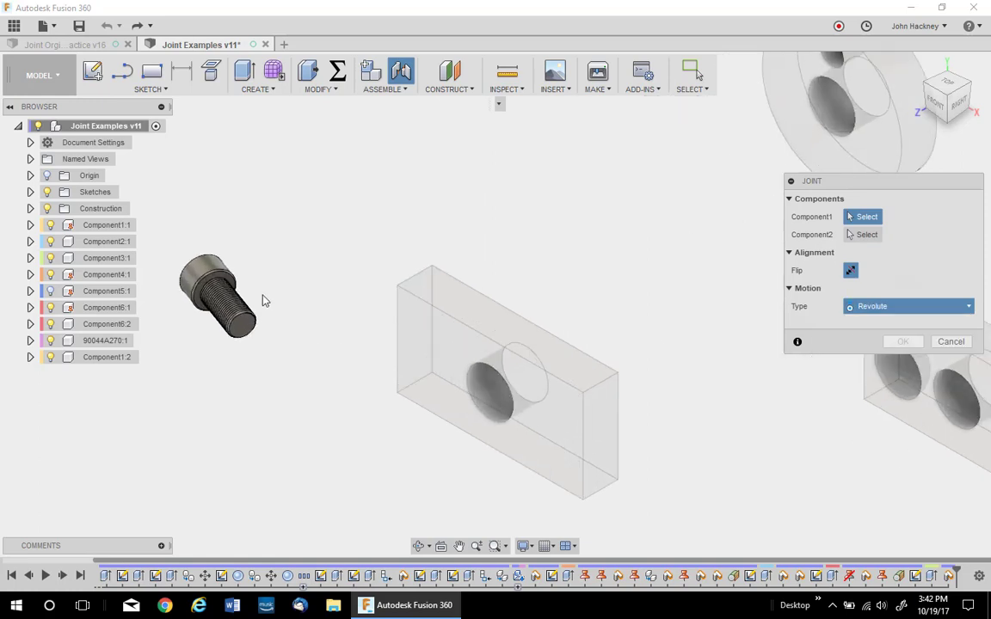
{"action": "left_click", "coordinate": [222, 278]}
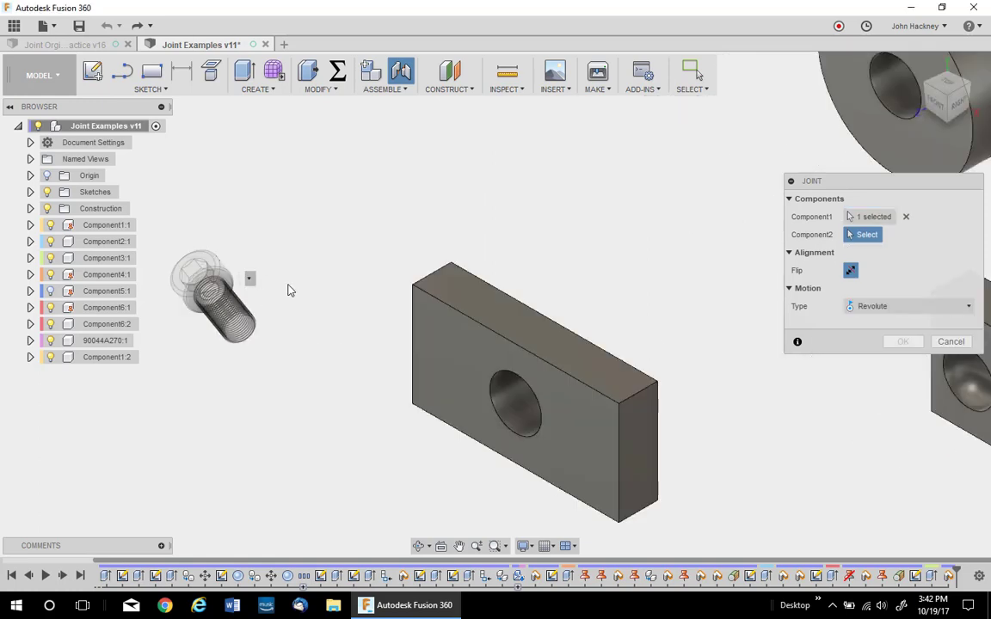
{"action": "middle_click_drag", "start_coordinate": [814, 420], "coordinate": [620, 400]}
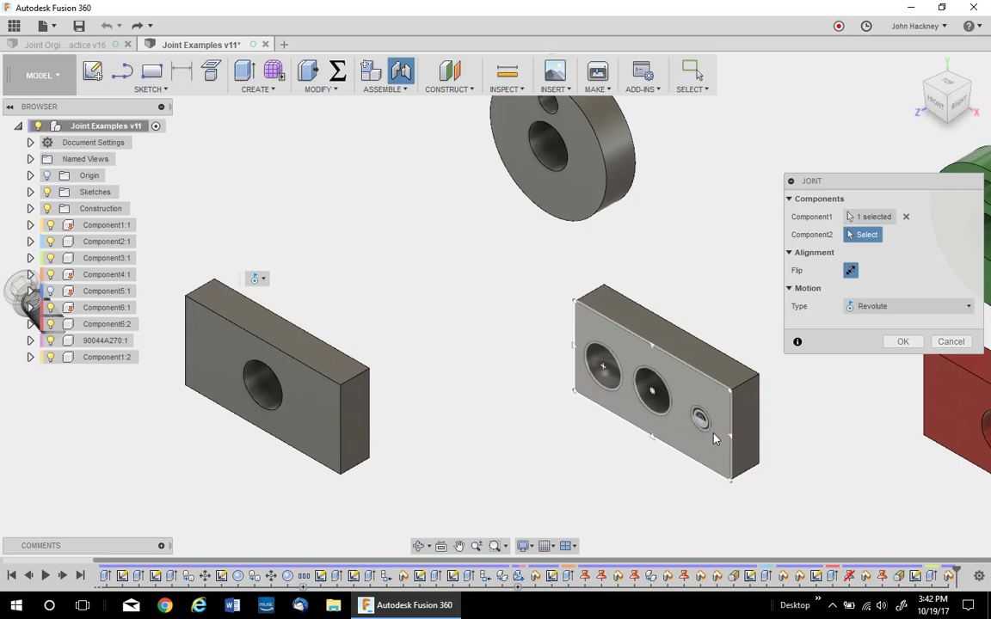
{"action": "left_click", "coordinate": [701, 420]}
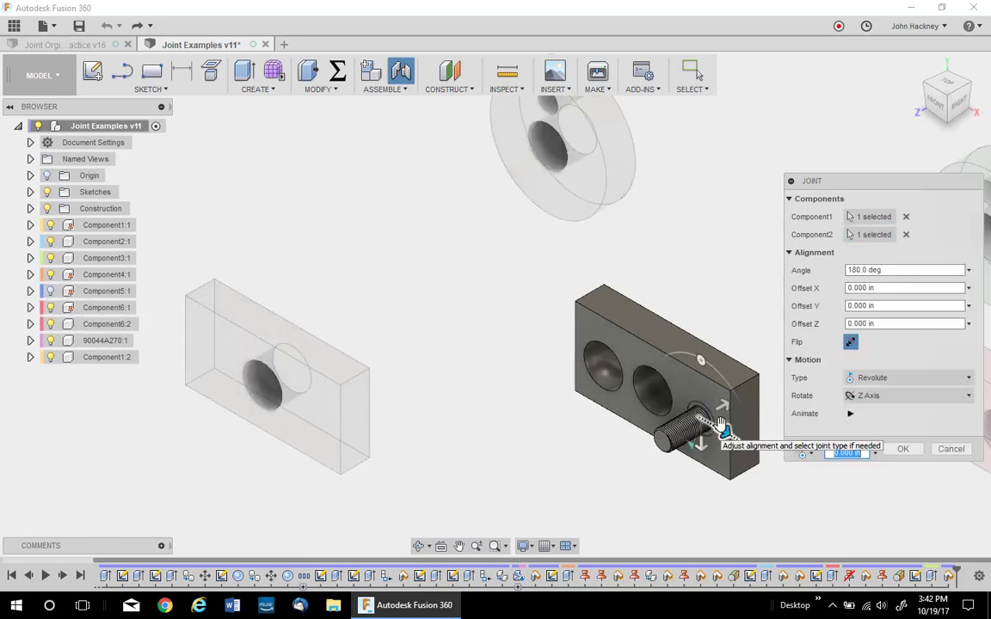
{"action": "left_click", "coordinate": [850, 342]}
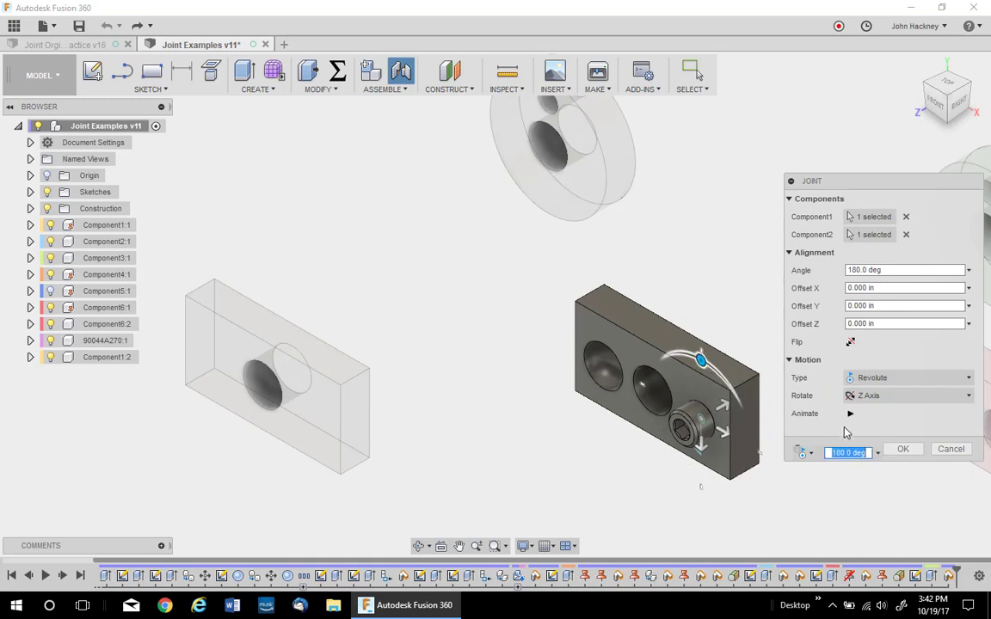
{"action": "left_click", "coordinate": [902, 449]}
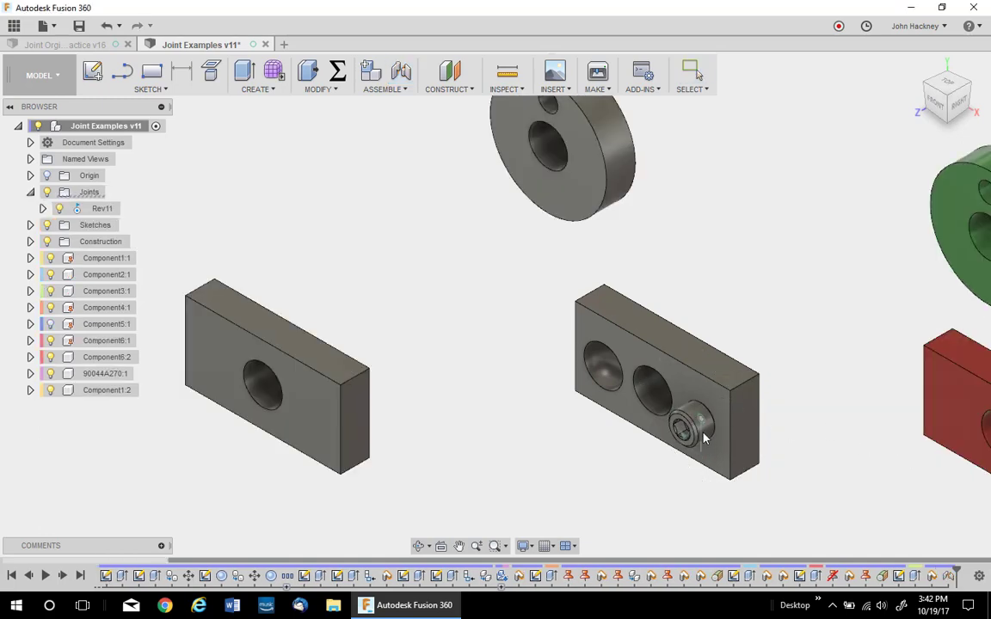
Edit joint Rev11 and select the screw's axis direction for the offset.
{"action": "left_click", "coordinate": [702, 435]}
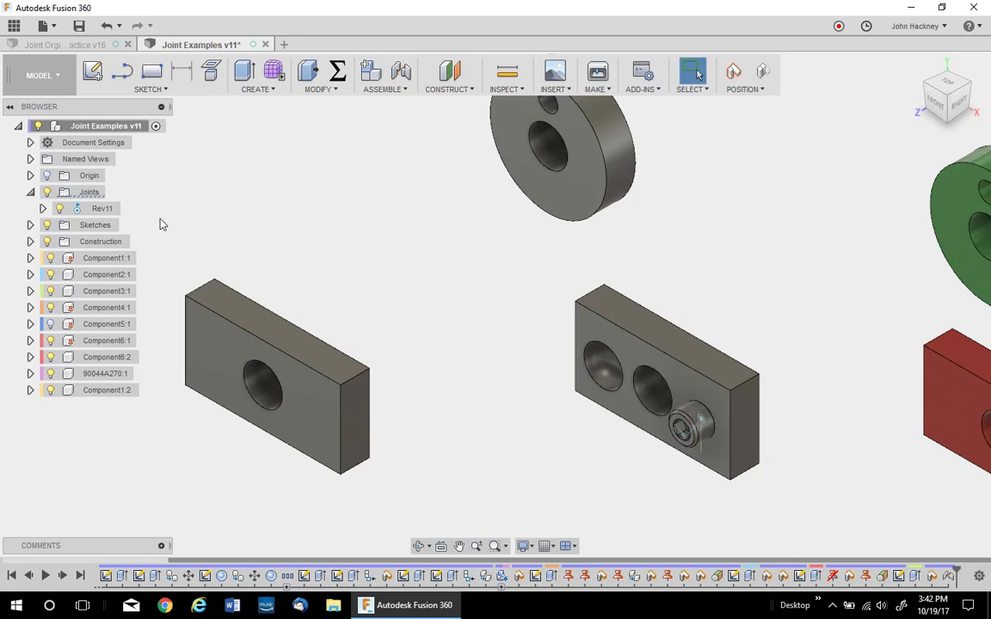
{"action": "right_click", "coordinate": [106, 209]}
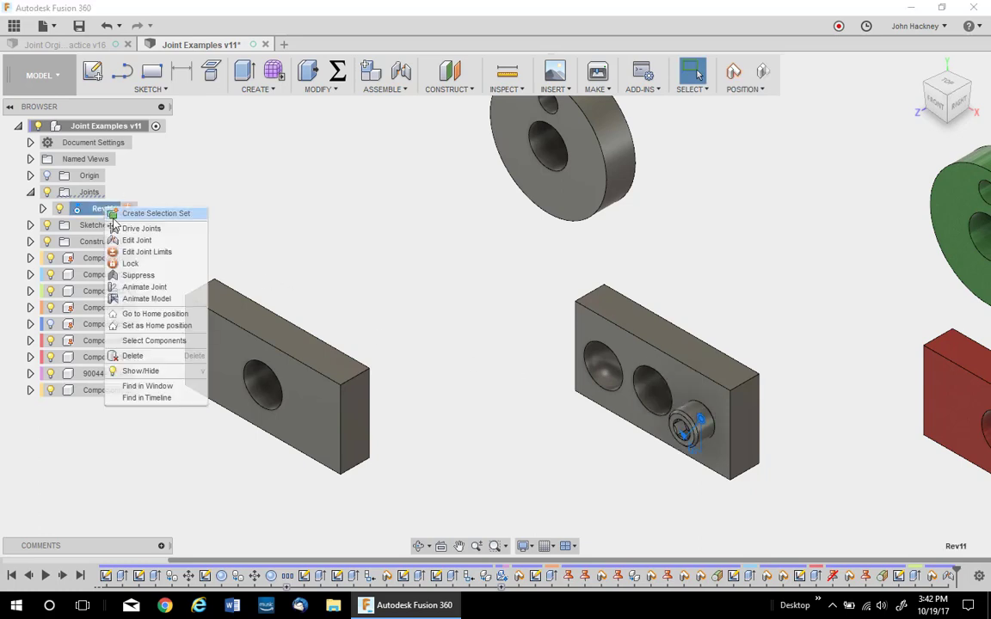
{"action": "left_click", "coordinate": [137, 240]}
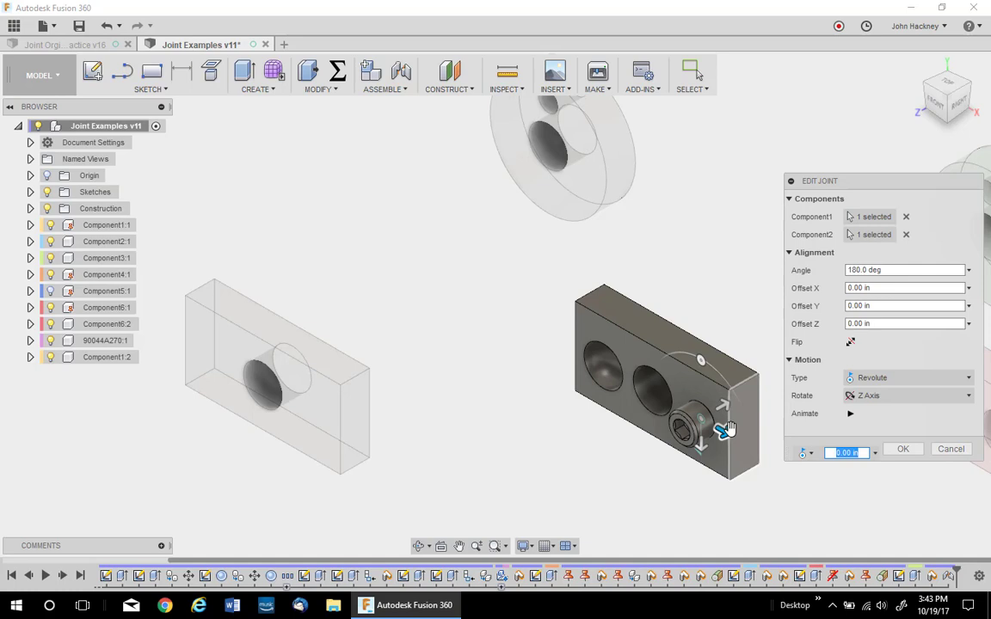
{"action": "left_click", "coordinate": [723, 430]}
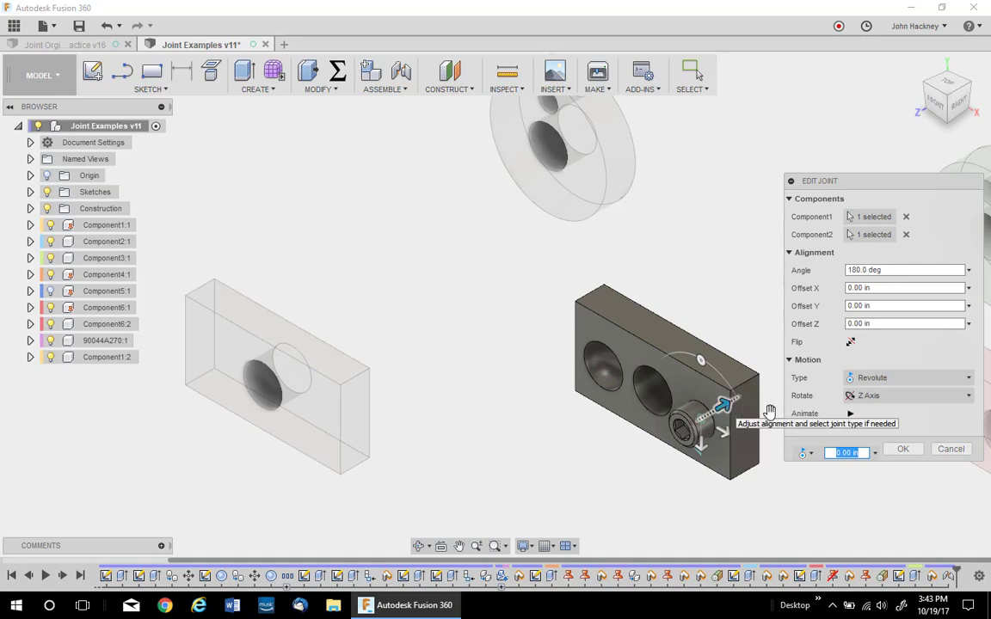
{"action": "middle_click_drag", "start_coordinate": [775, 472], "coordinate": [669, 472]}
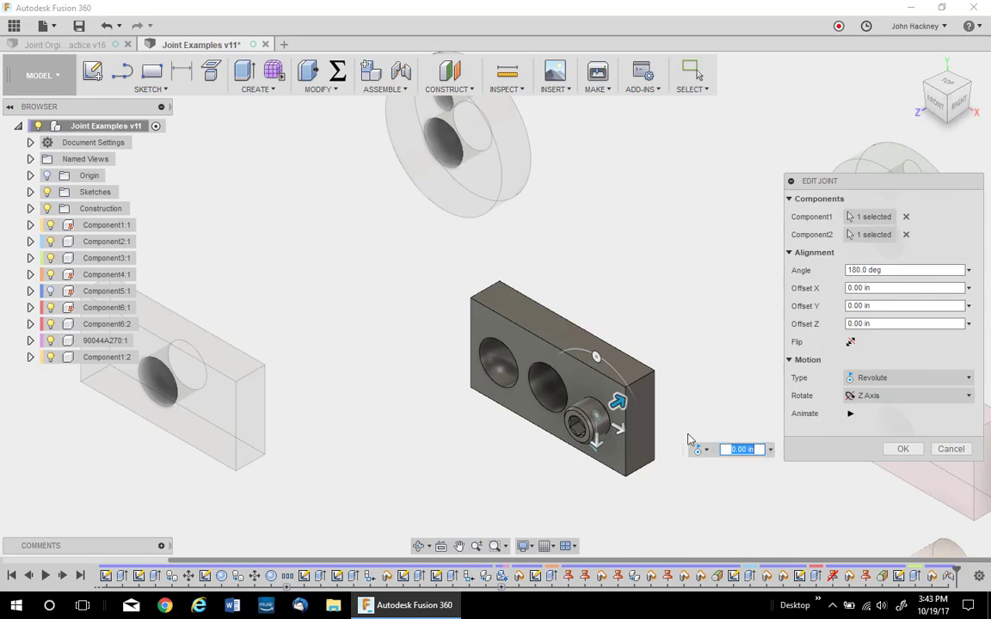
Try Z offsets of -0.5, -1.2 and 0 in, then settle on -0.5 in.
{"action": "type", "text": "-0.5"}
{"action": "key", "text": "Return"}
{"action": "type", "text": "-1.2"}
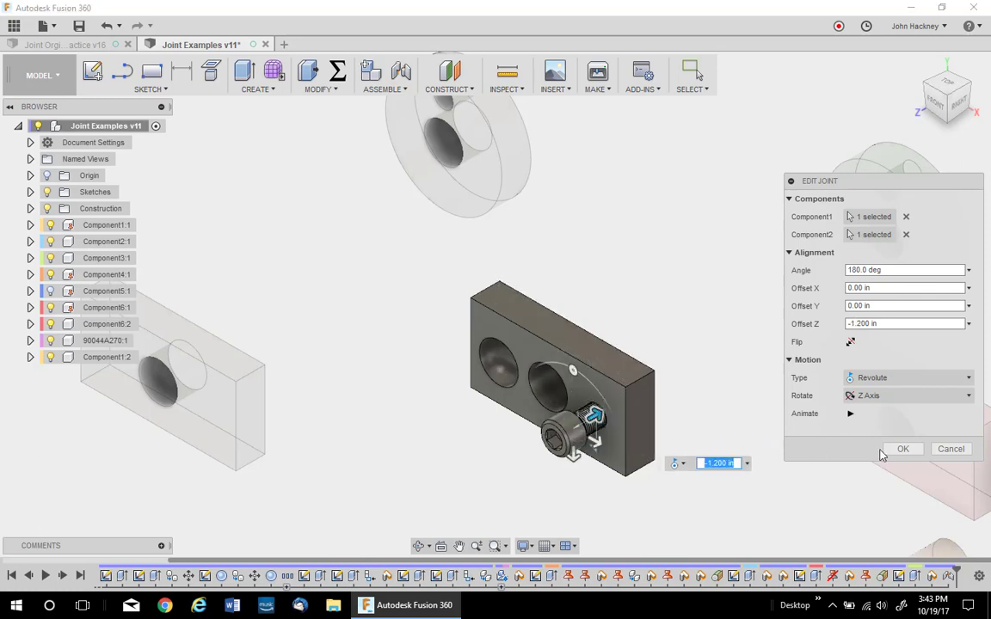
{"action": "key", "text": "Return"}
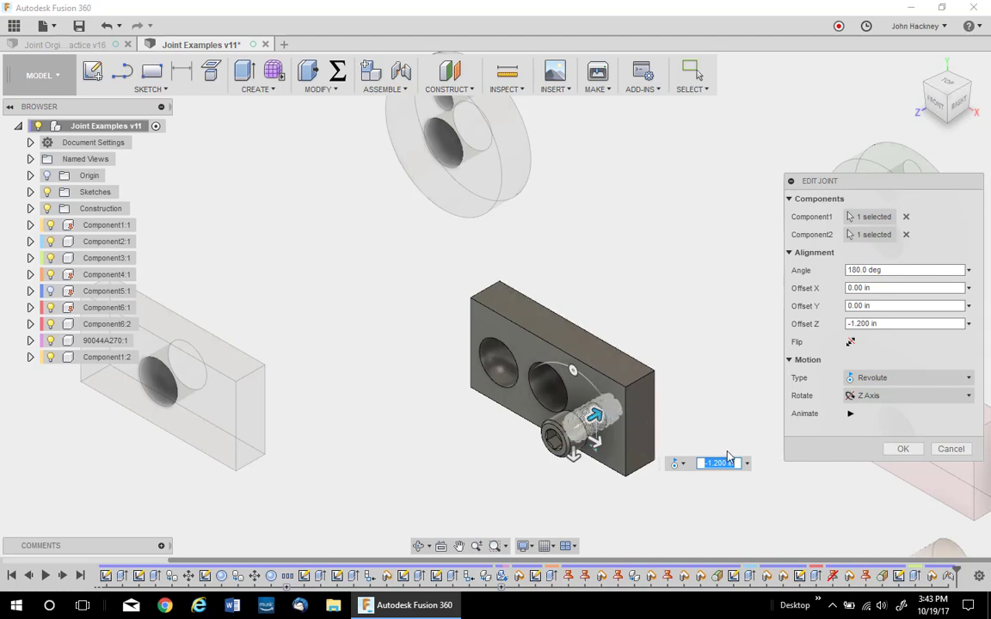
{"action": "type", "text": "0"}
{"action": "key", "text": "Return"}
{"action": "type", "text": "-"}
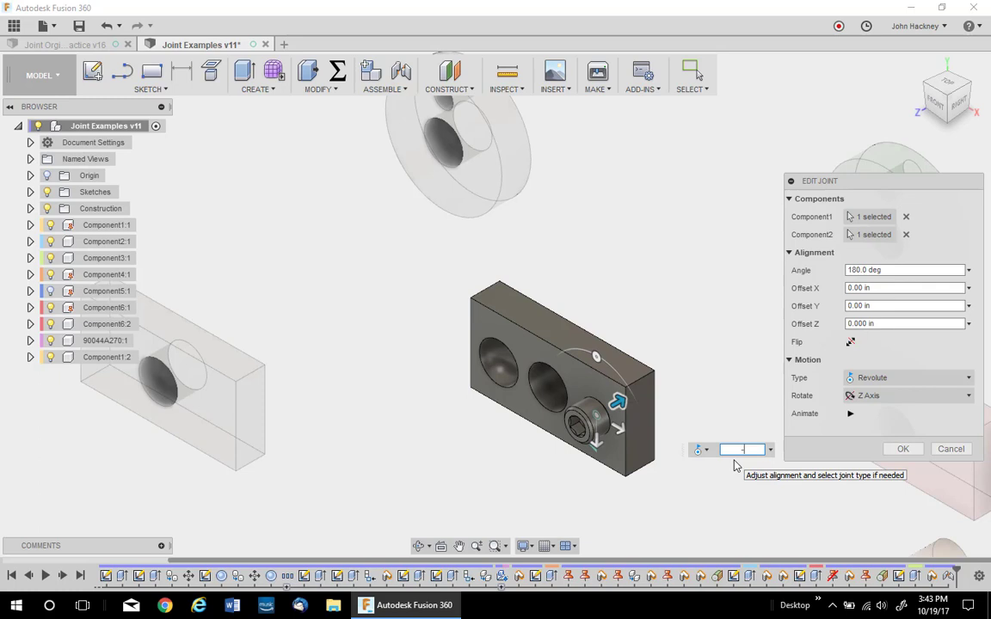
{"action": "type", "text": ".5"}
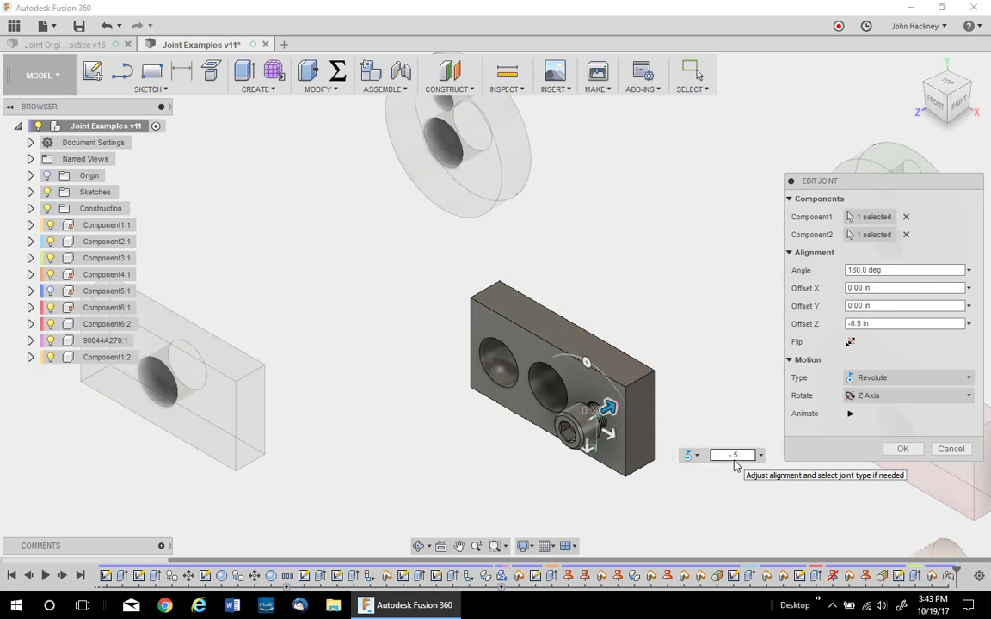
{"action": "left_click", "coordinate": [903, 449]}
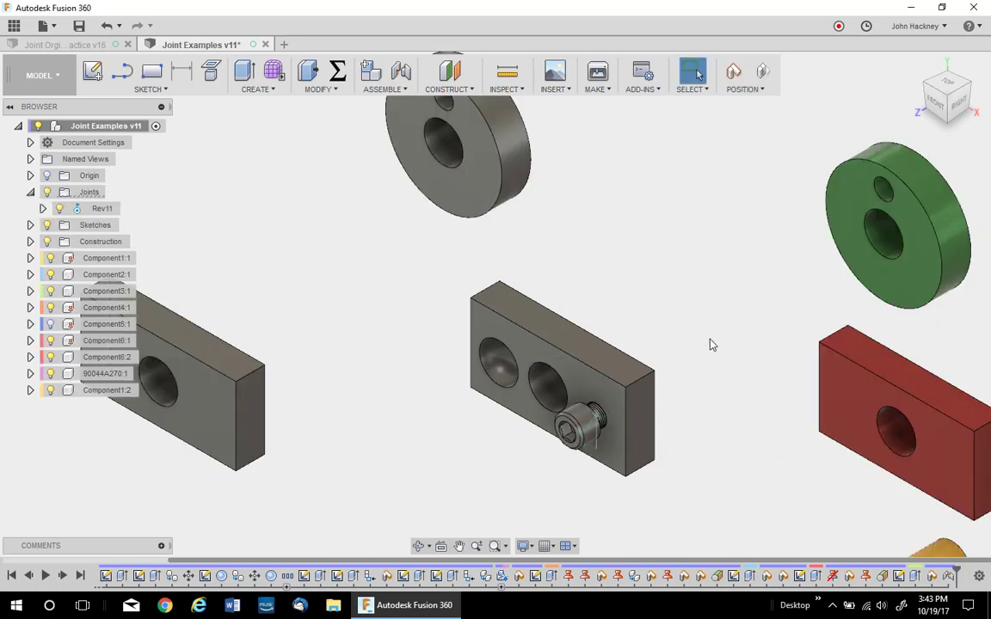
{"action": "middle_click_drag", "start_coordinate": [408, 338], "coordinate": [480, 349]}
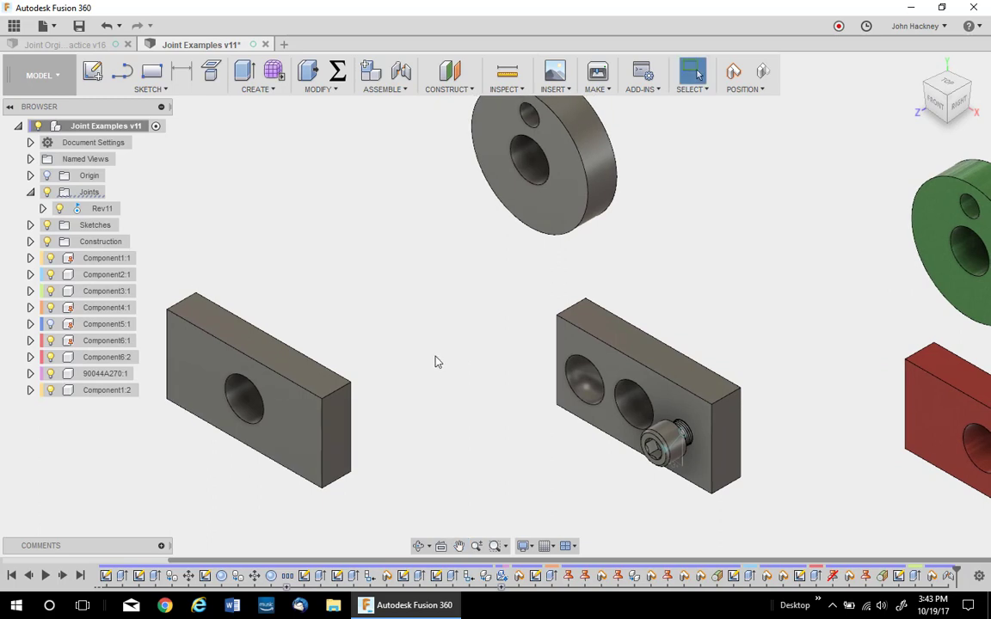